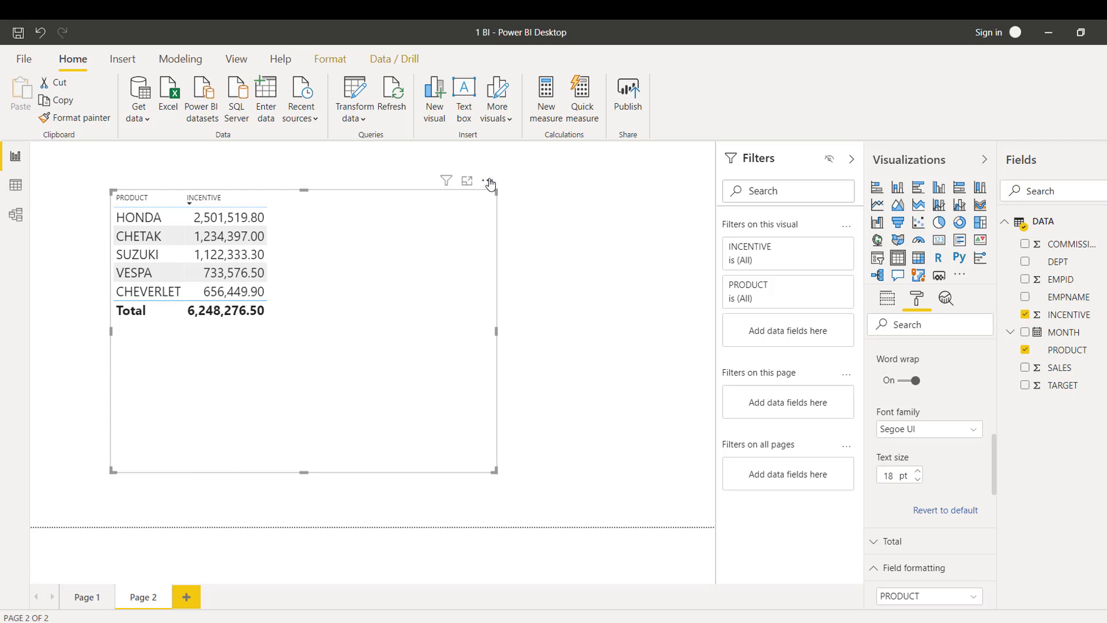
Reposition the product table lower on the page and adjust the widths of its PRODUCT column and frame
left_click_drag(484, 189, 468, 171)
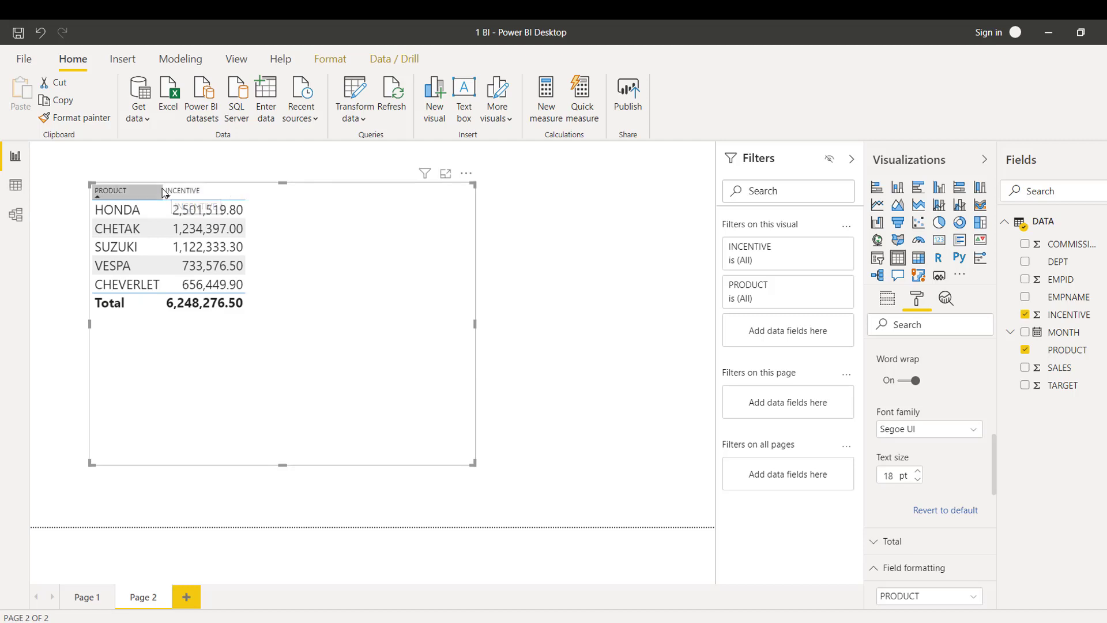
left_click_drag(163, 188, 174, 188)
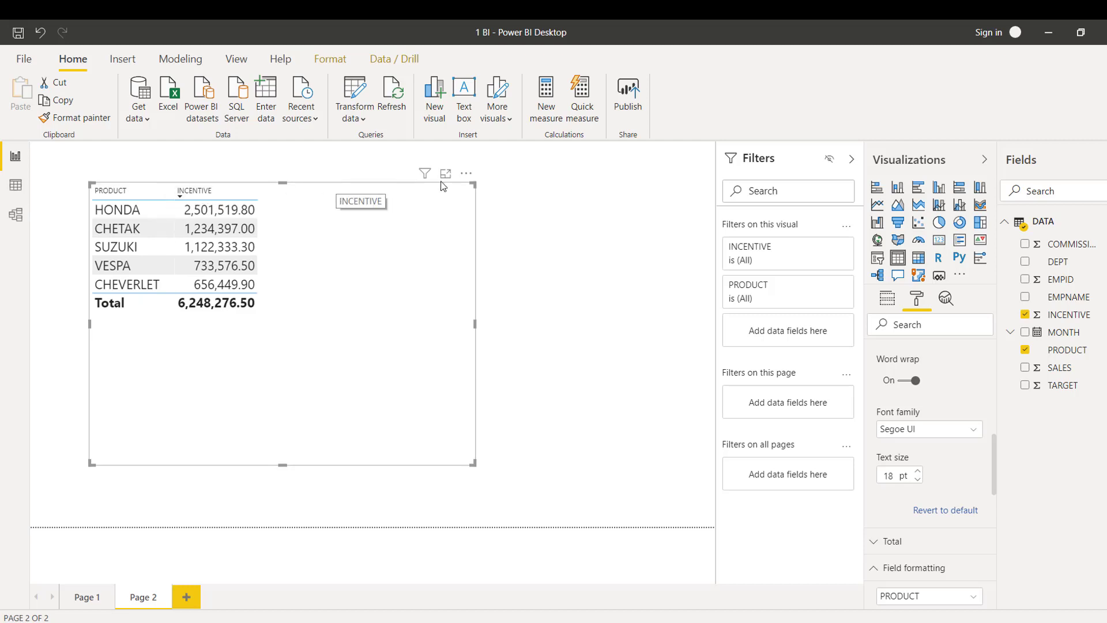
left_click_drag(467, 180, 459, 213)
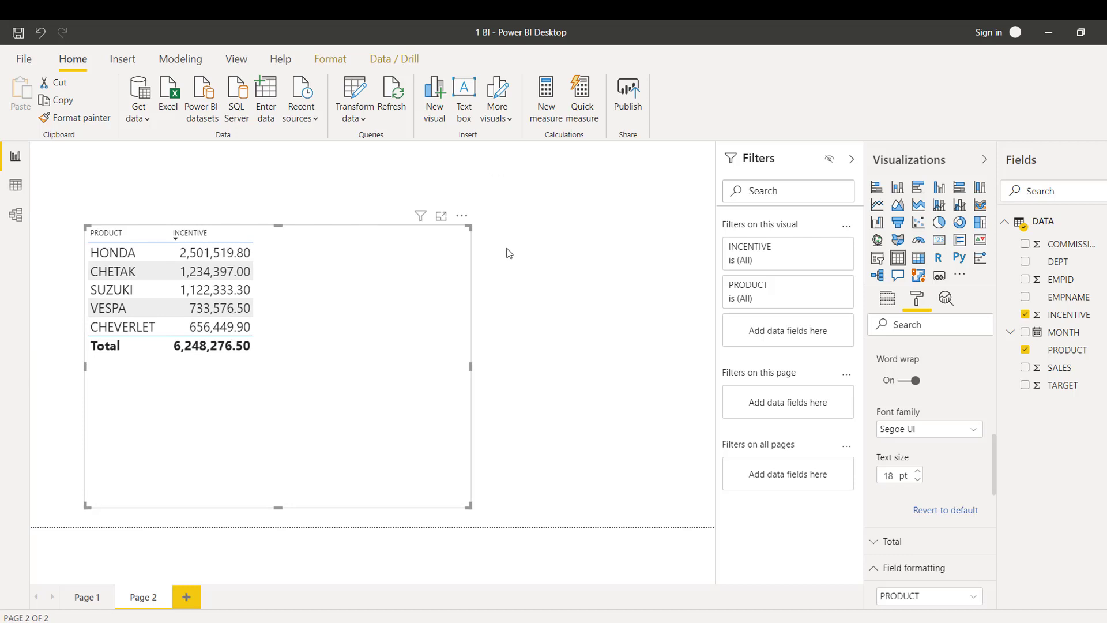
left_click_drag(470, 367, 390, 368)
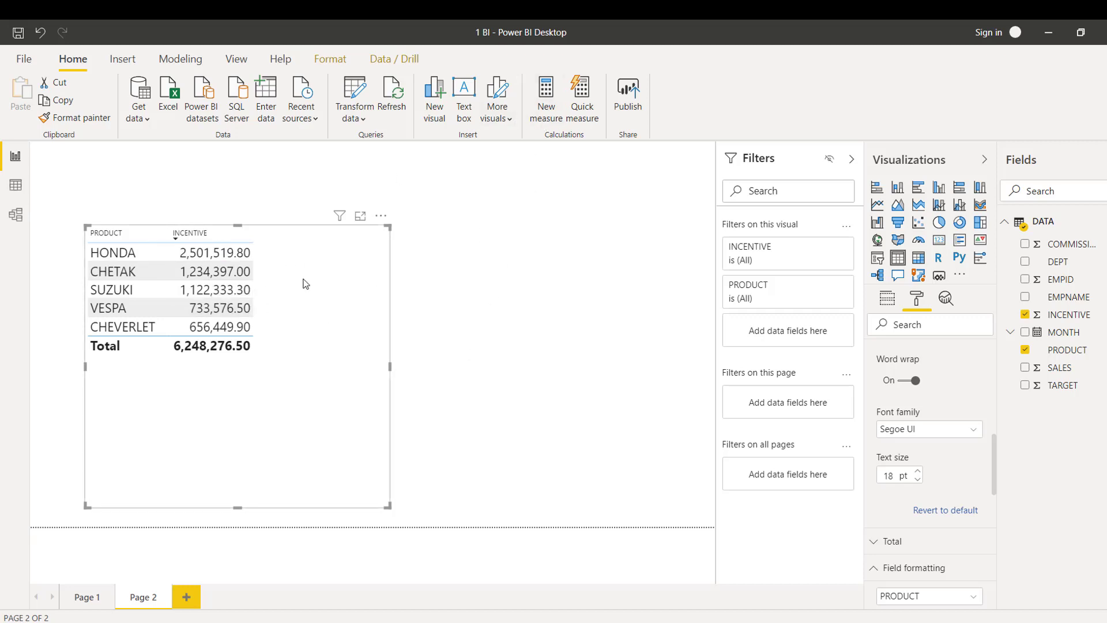
Create a measure named rankme that begins with RANKX over ALL rows of the data table
left_click(554, 102)
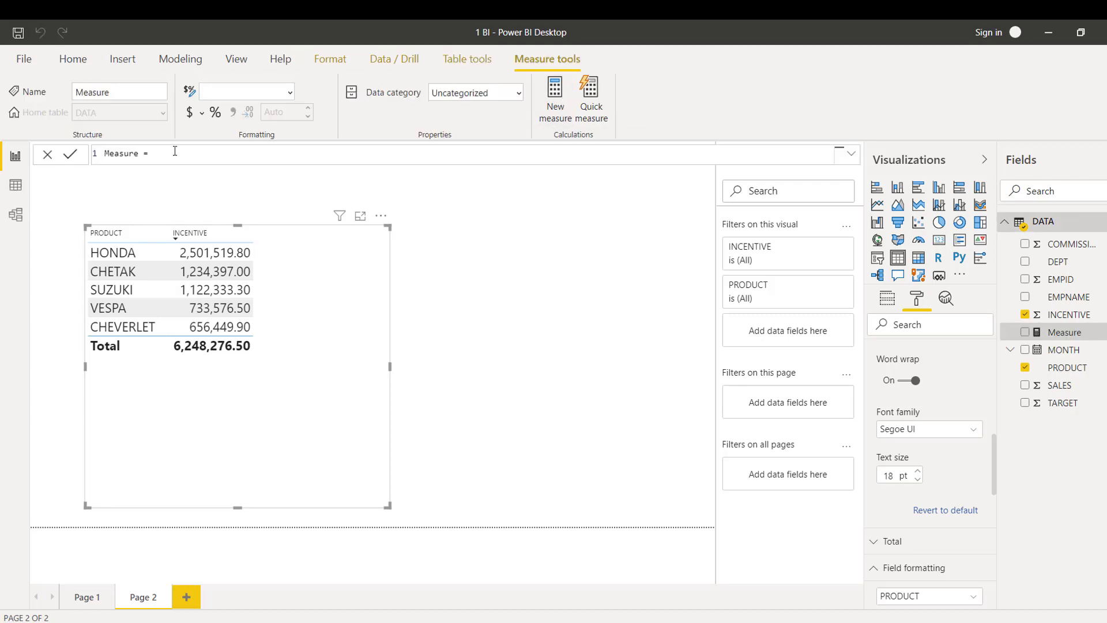
double_click(113, 155)
type("rankme = rank")
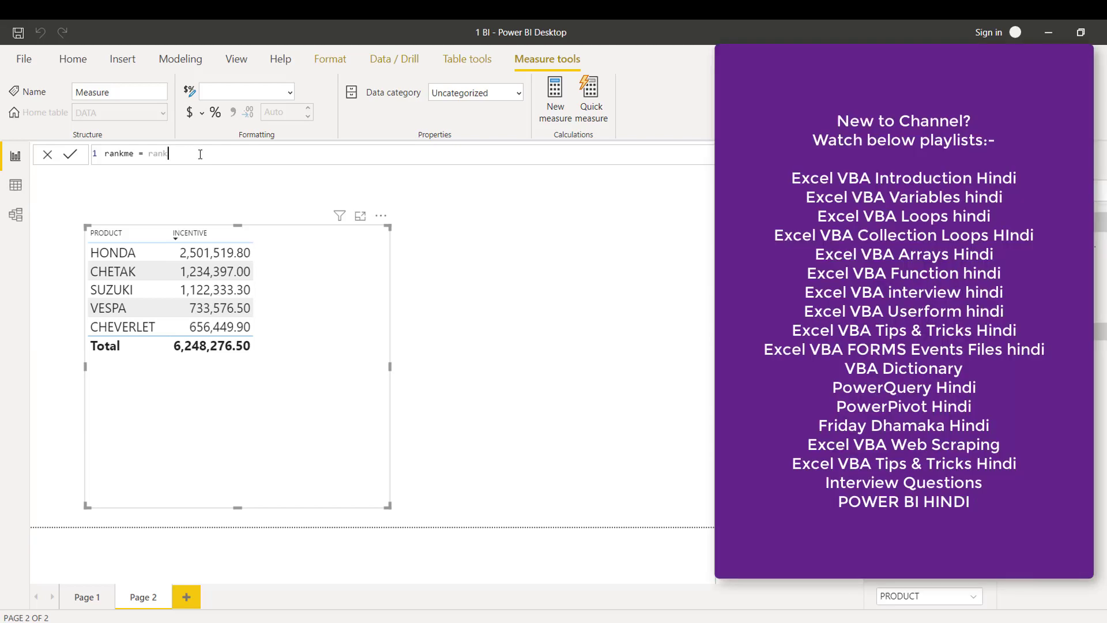
type("x")
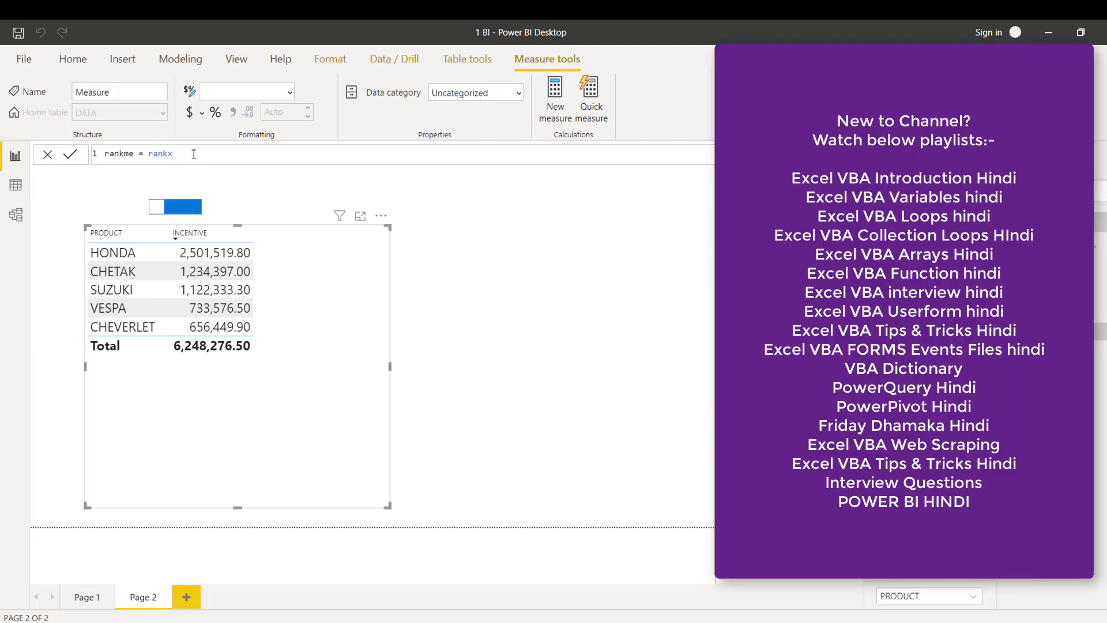
type("(")
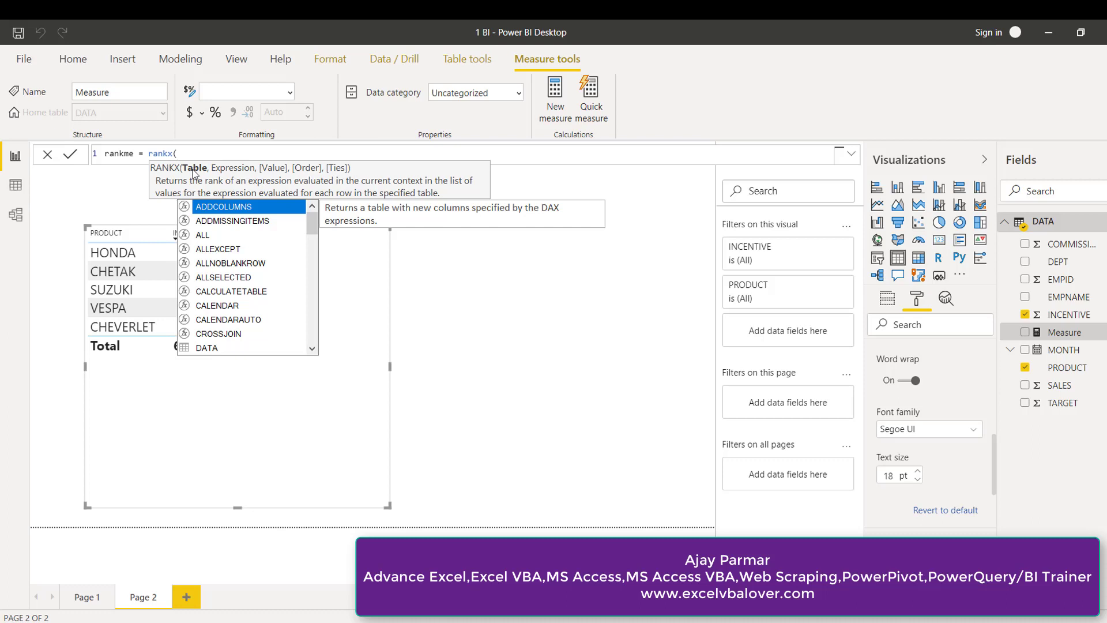
type("all(")
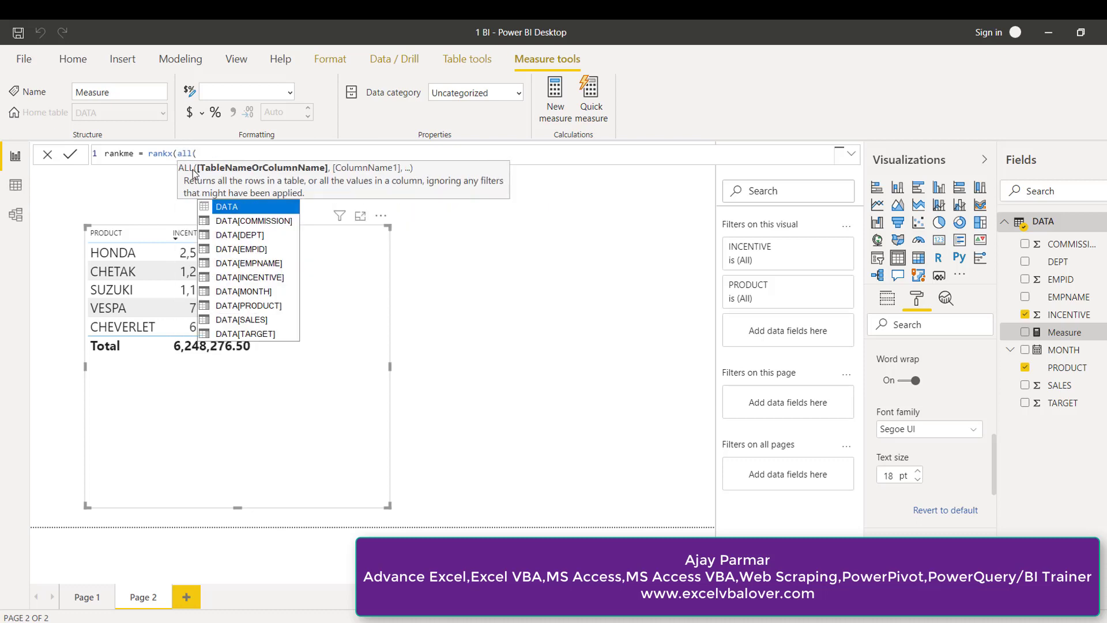
type("data)")
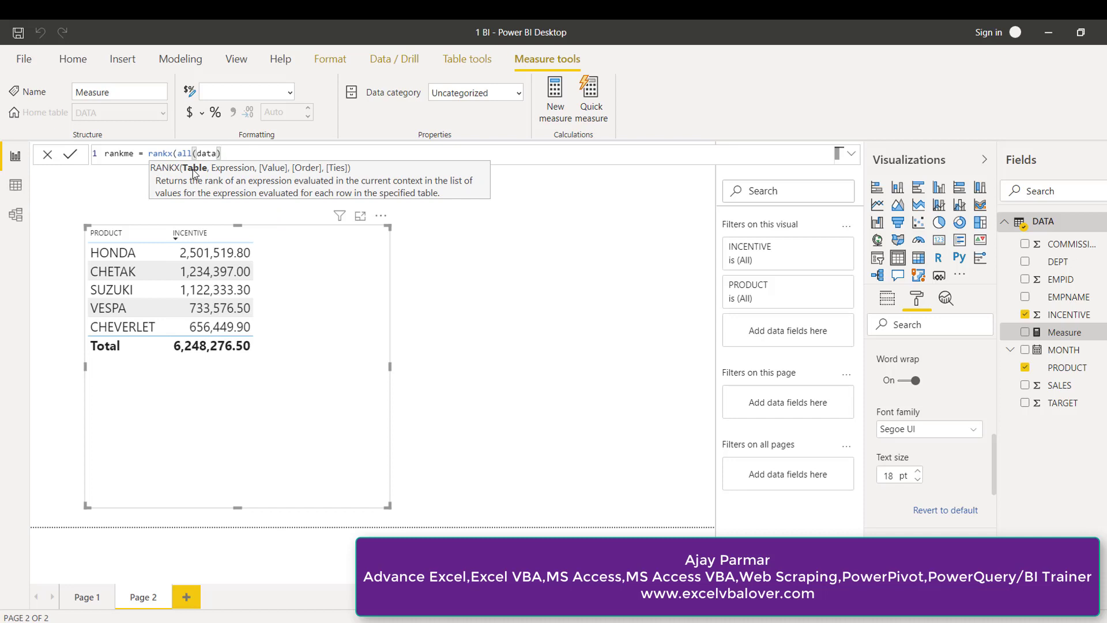
Complete the rankme formula with totalsum as the expression, a skipped value argument and DESC order, and commit it
type(",")
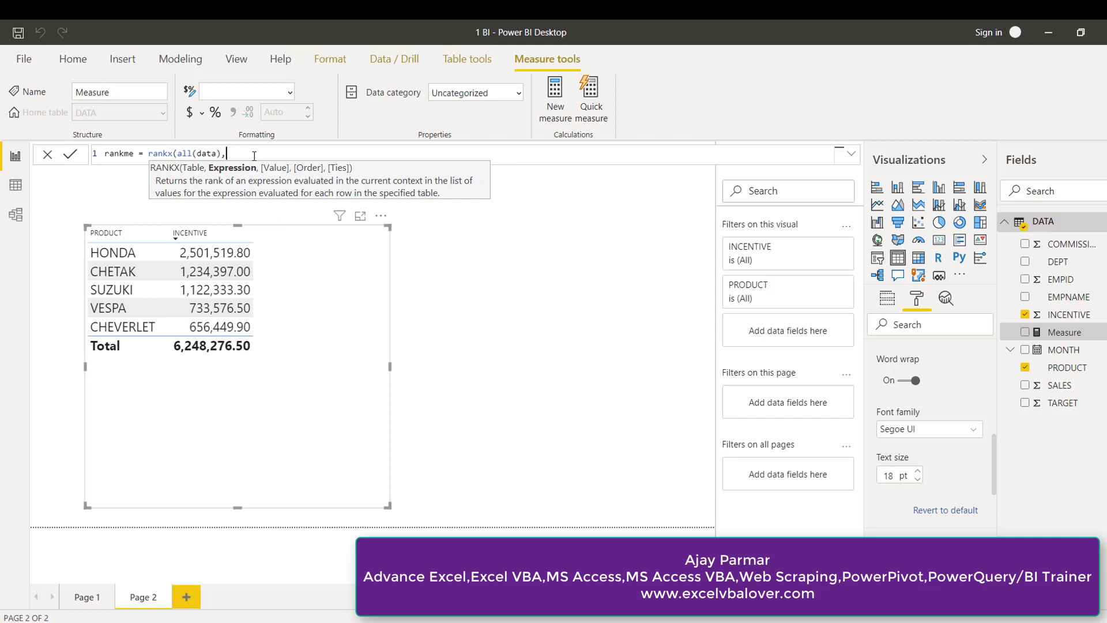
type("totalsum")
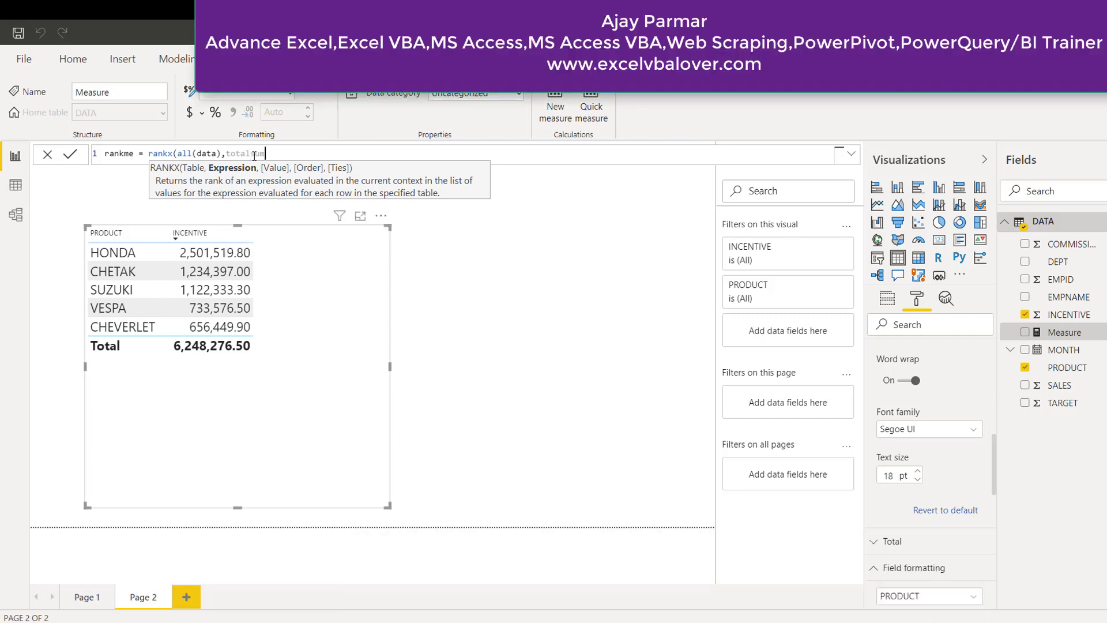
type(",,")
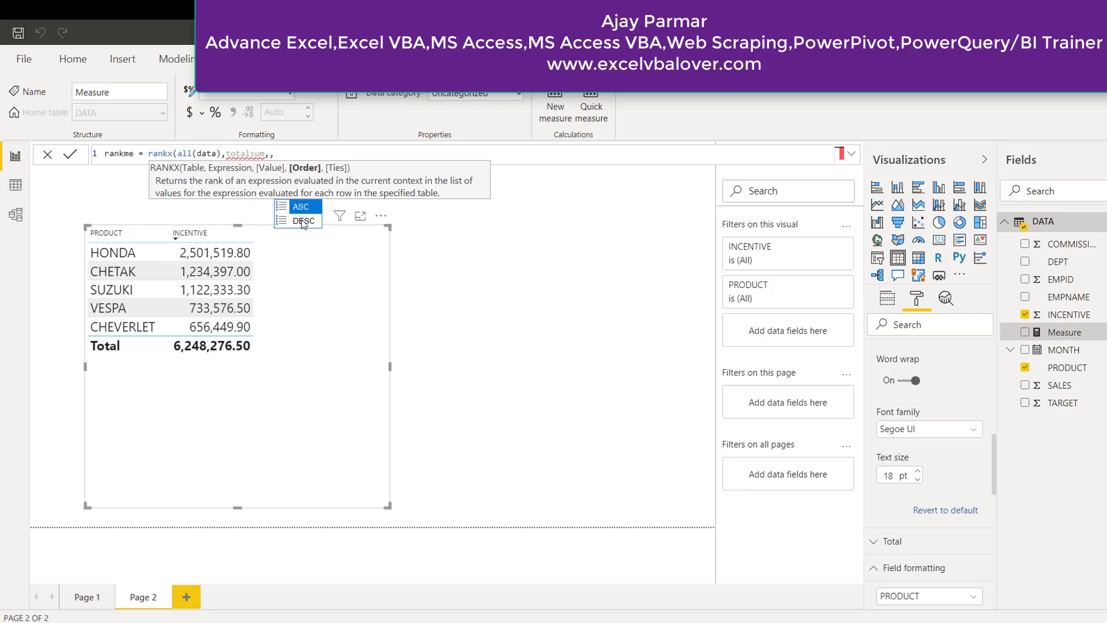
left_click(302, 222)
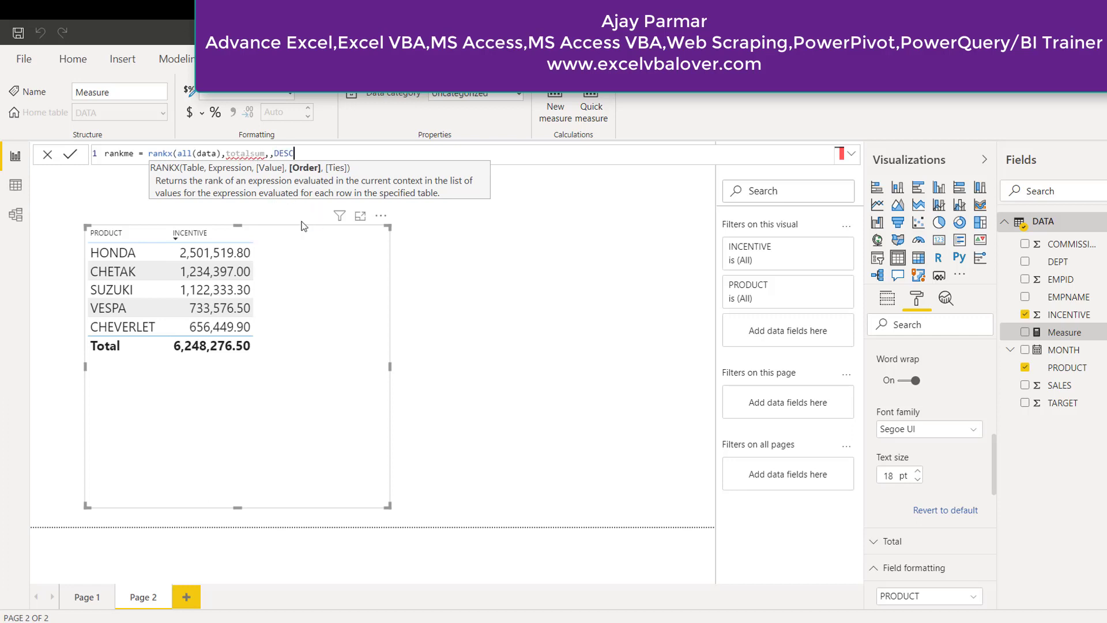
type(")")
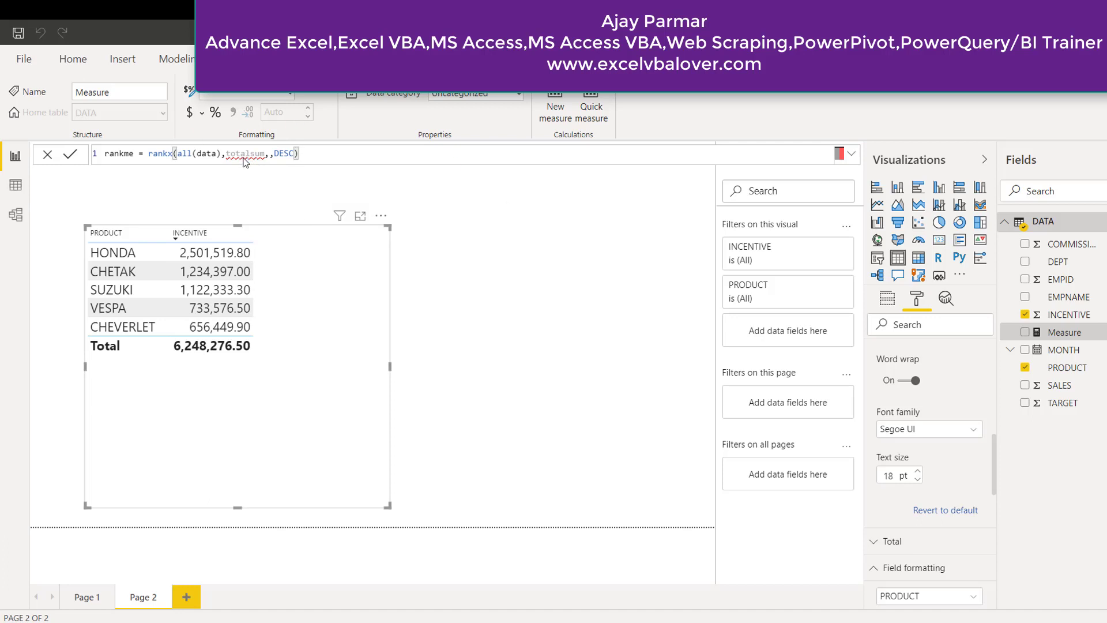
key("Return")
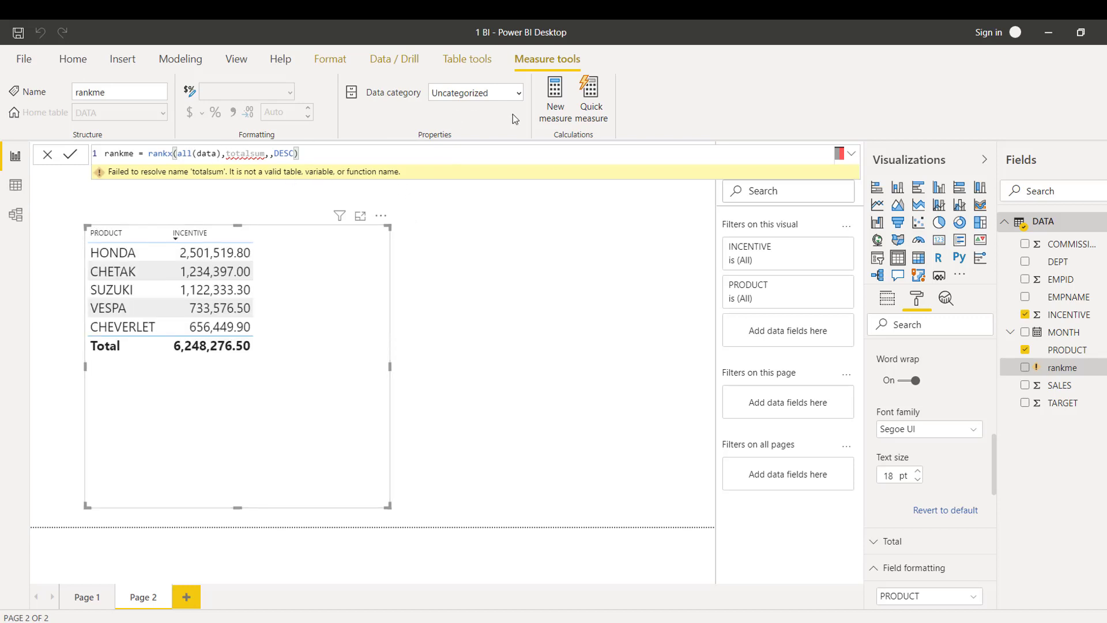
Create a measure named totalsum that sums DATA[INCENTIVE]
left_click(556, 109)
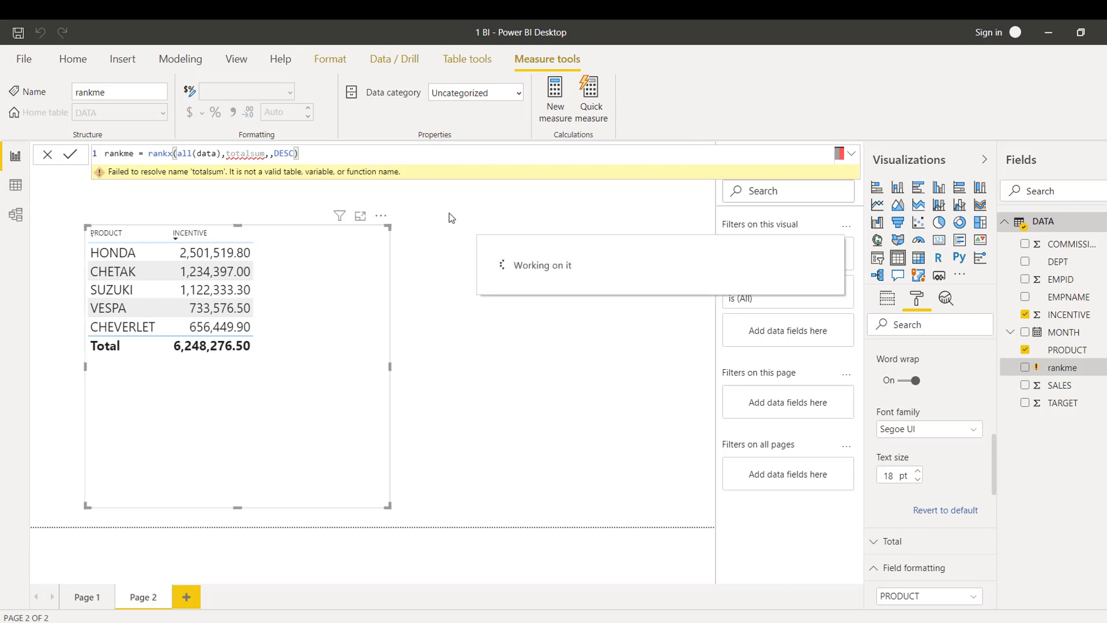
type("totalsum = ")
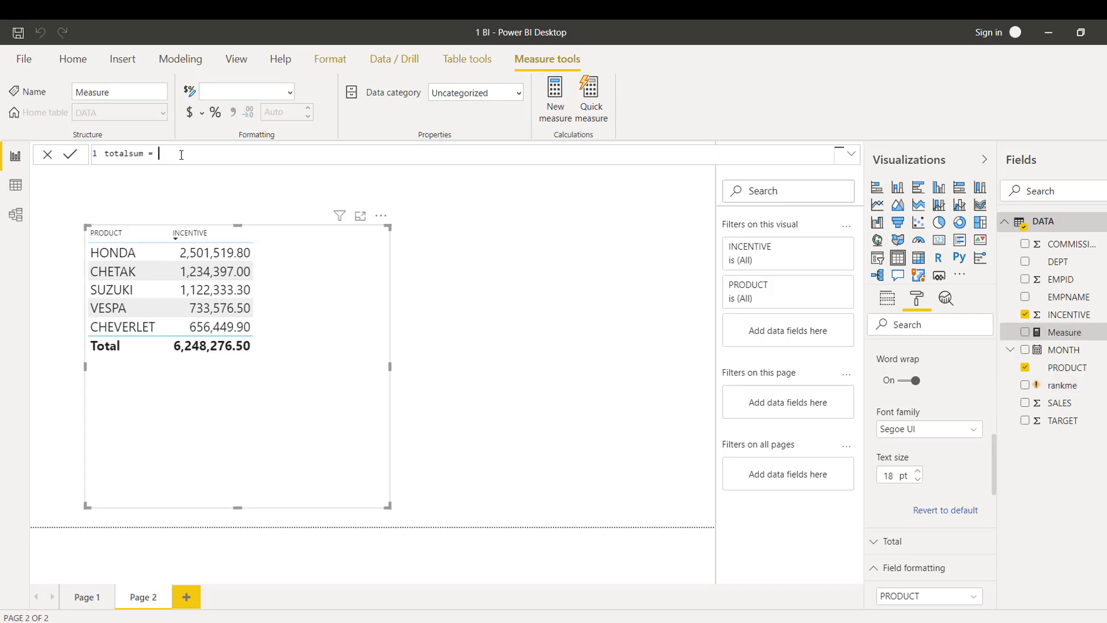
type("sum(")
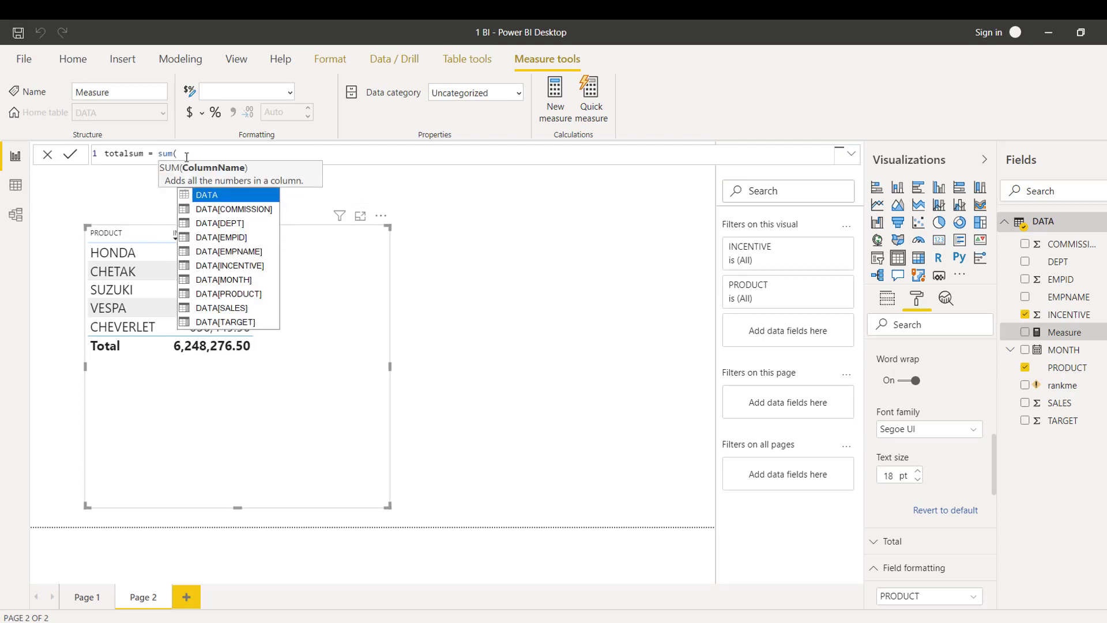
left_click(235, 270)
type(")")
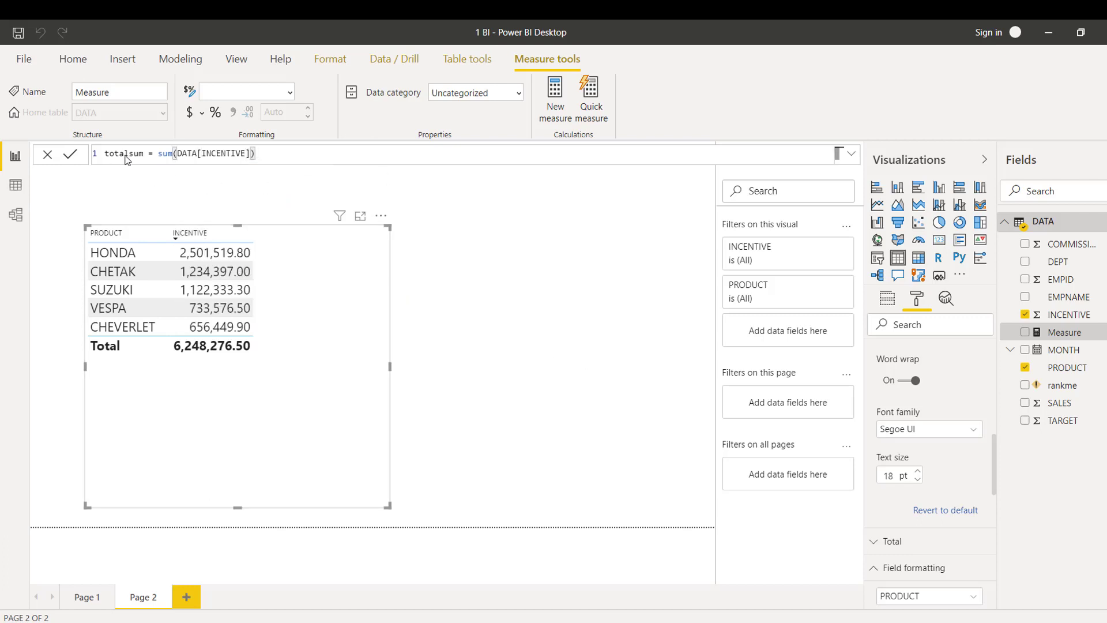
key("Return")
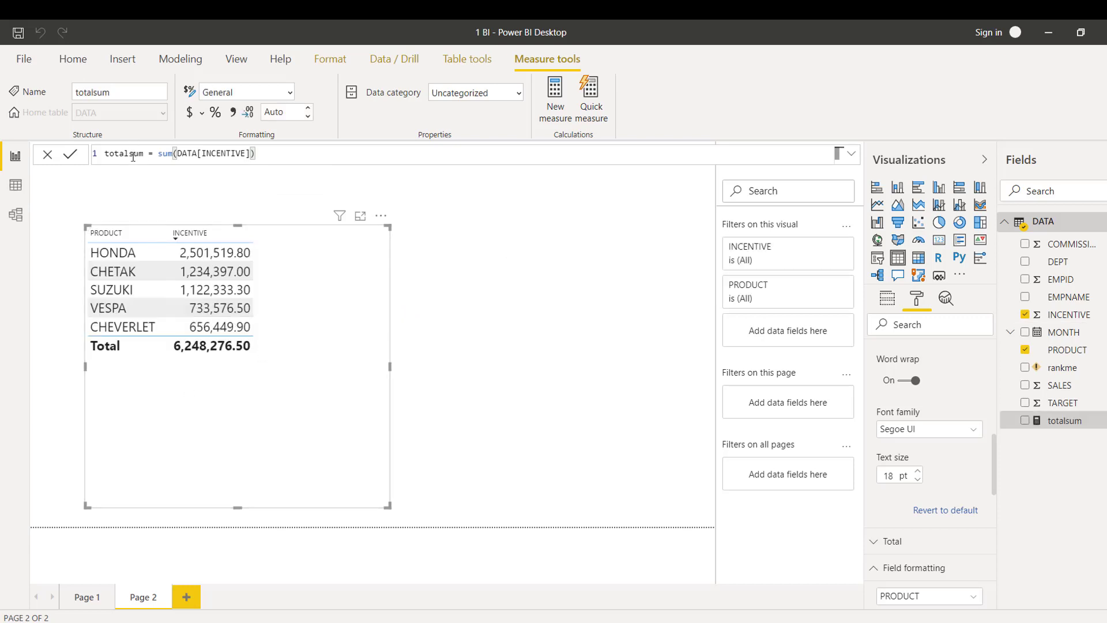
Replace the unresolved totalsum text in the rankme formula with the [totalsum] measure reference and commit the formula
left_click(1059, 372)
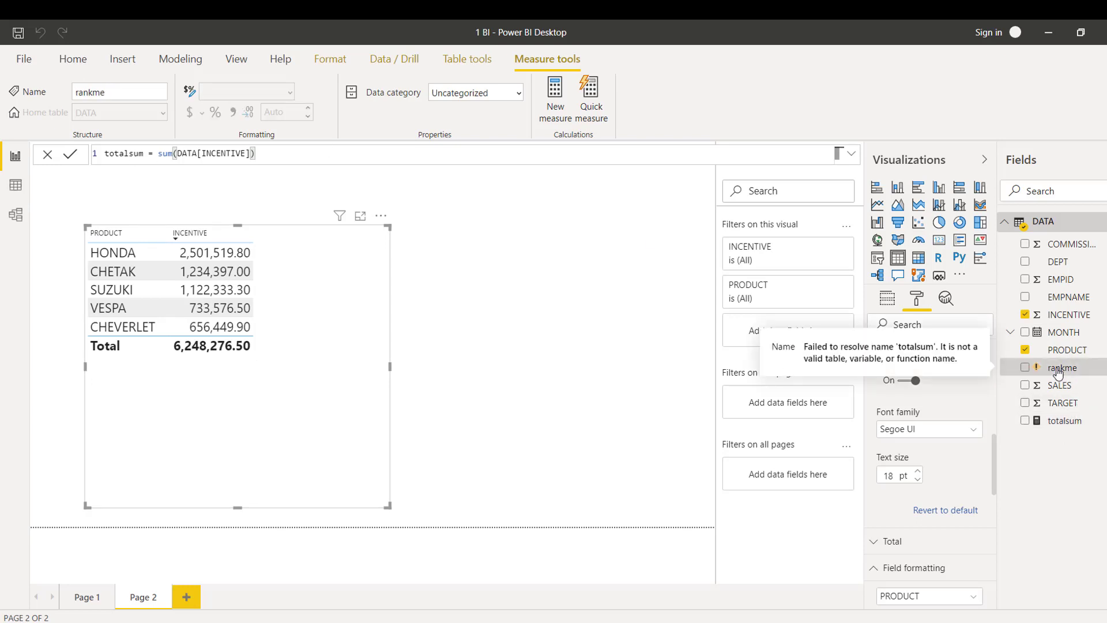
double_click(249, 154)
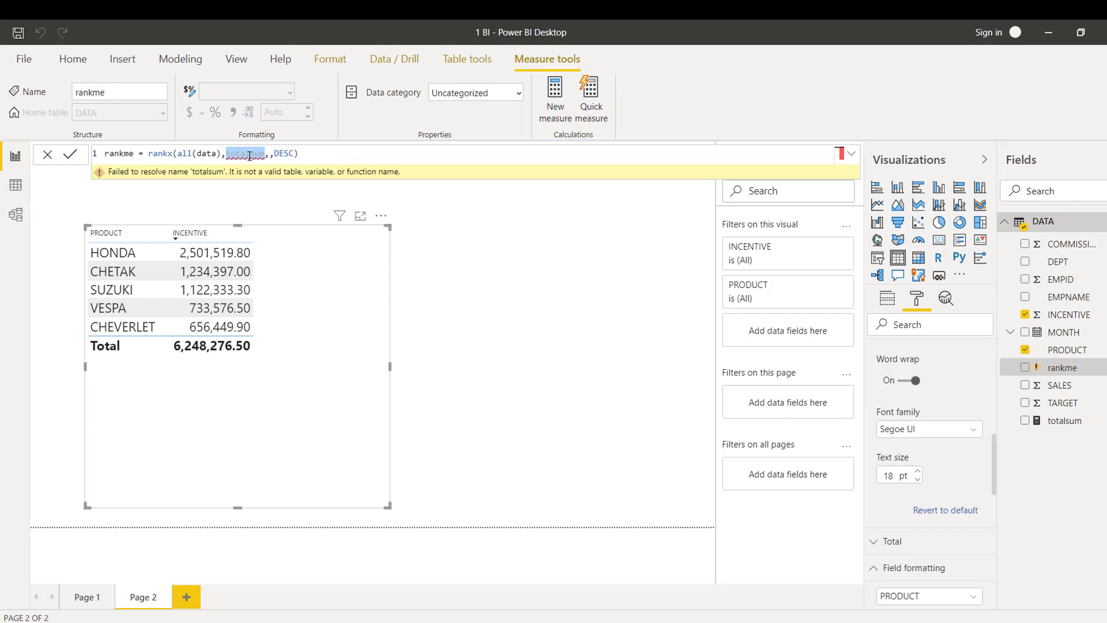
key("BackSpace")
type("total")
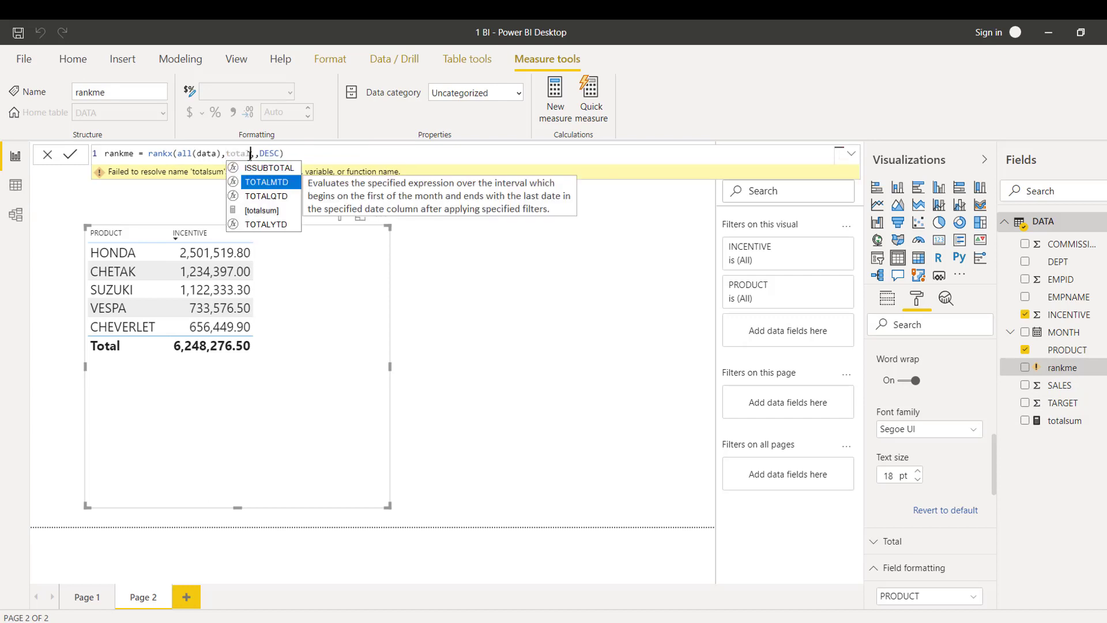
double_click(264, 211)
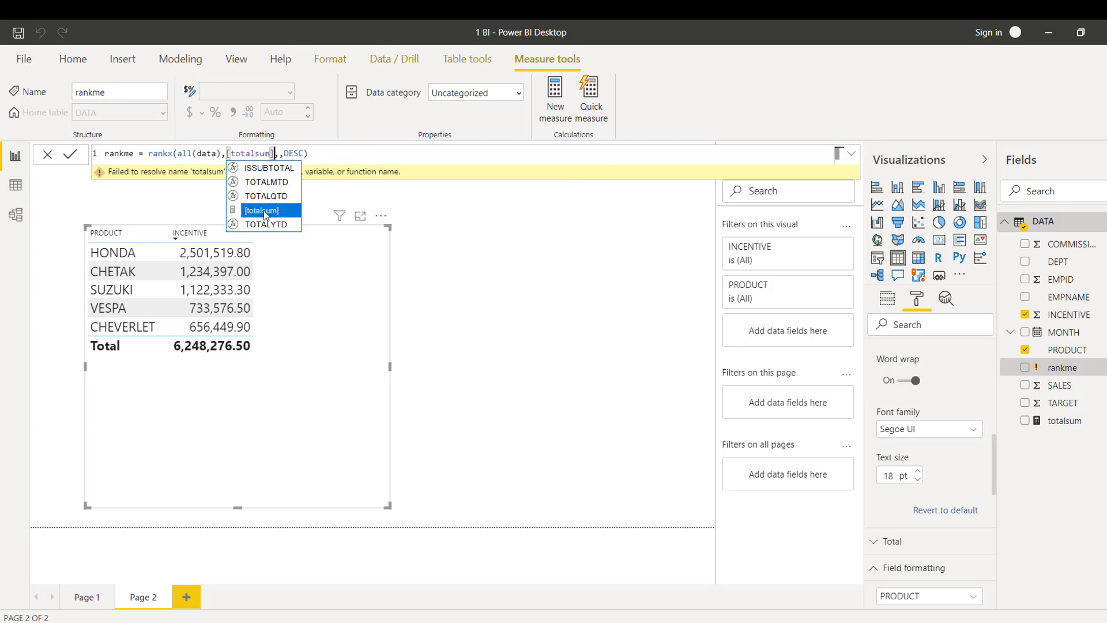
left_click(374, 153)
key("Return")
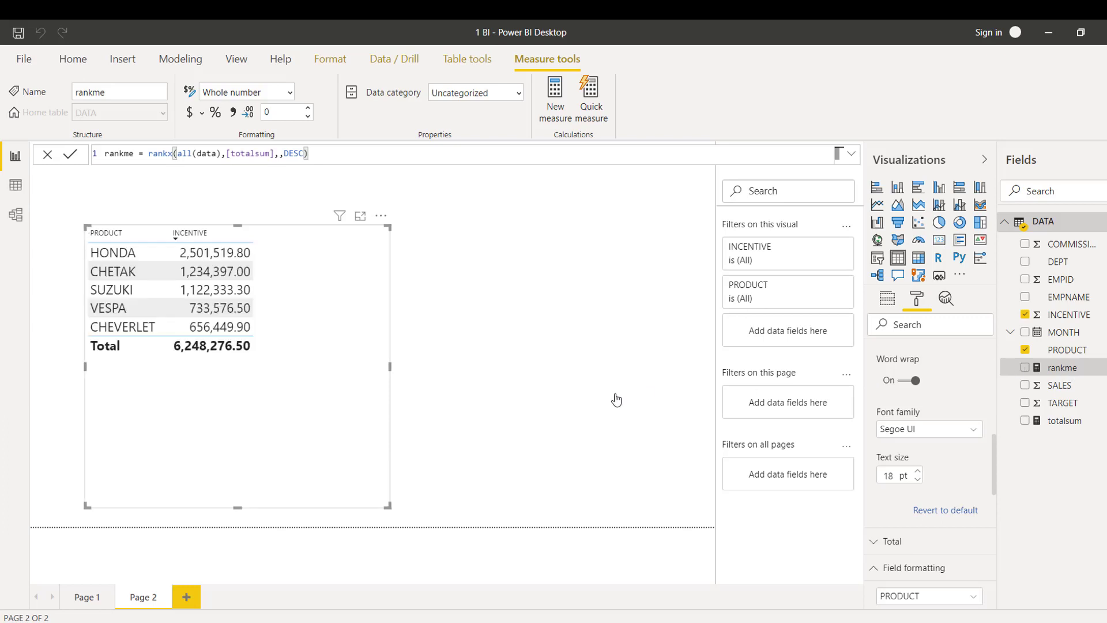
Add the rankme measure to the product table and widen its column
left_click_drag(617, 399, 315, 334)
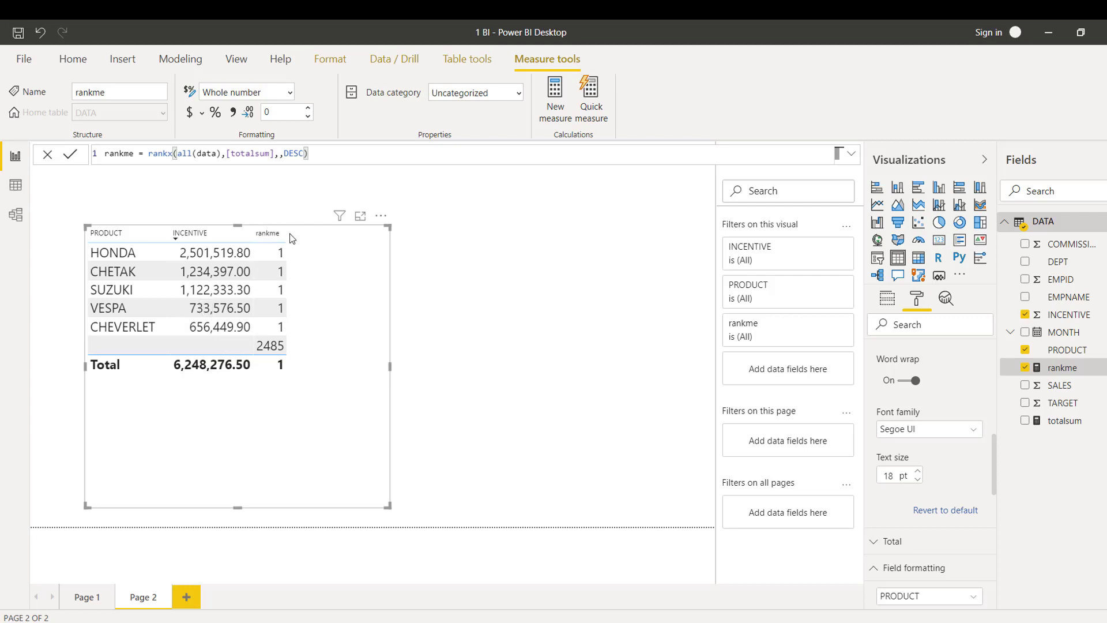
left_click_drag(286, 232, 342, 241)
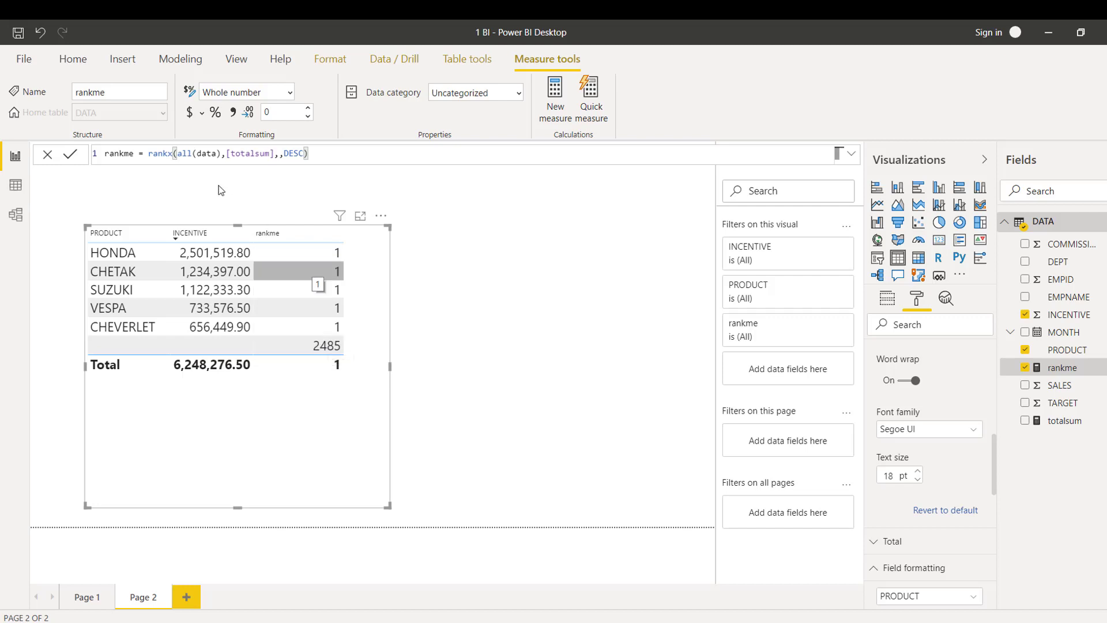
Change the ALL argument in the rankme formula from the whole data table to DATA[PRODUCT] and commit it
left_click(218, 153)
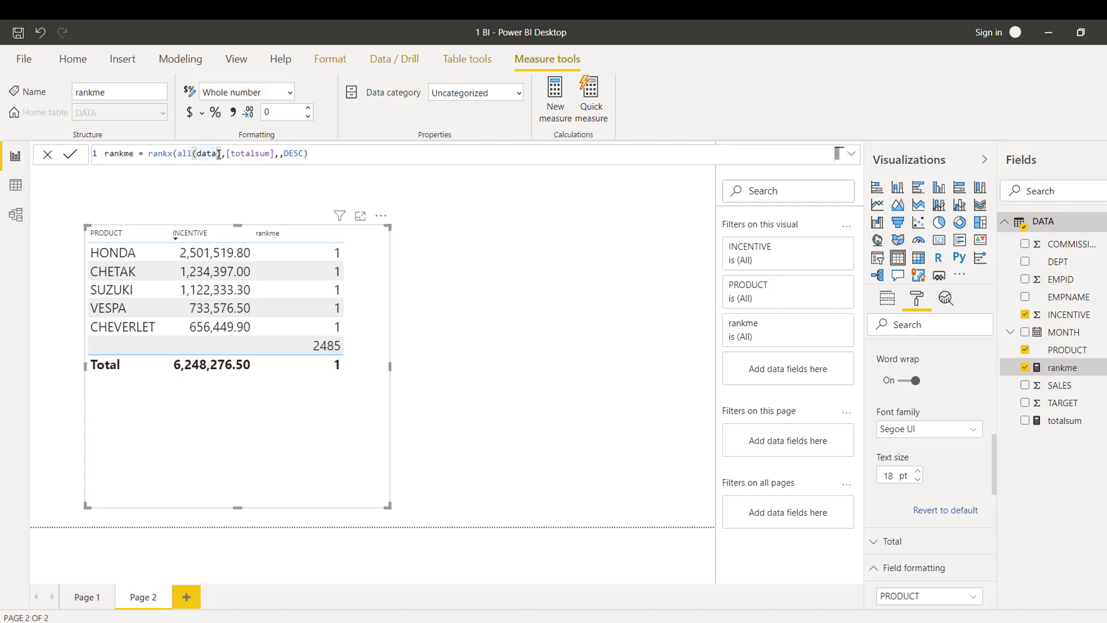
key("BackSpace")
key("BackSpace")
key("BackSpace")
key("BackSpace")
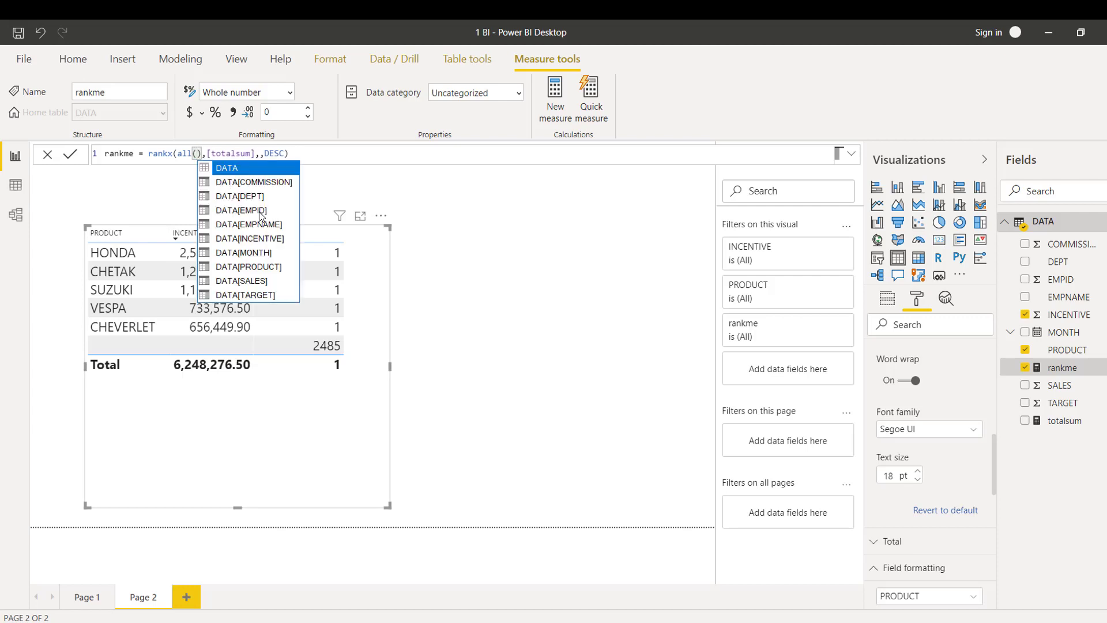
left_click(245, 269)
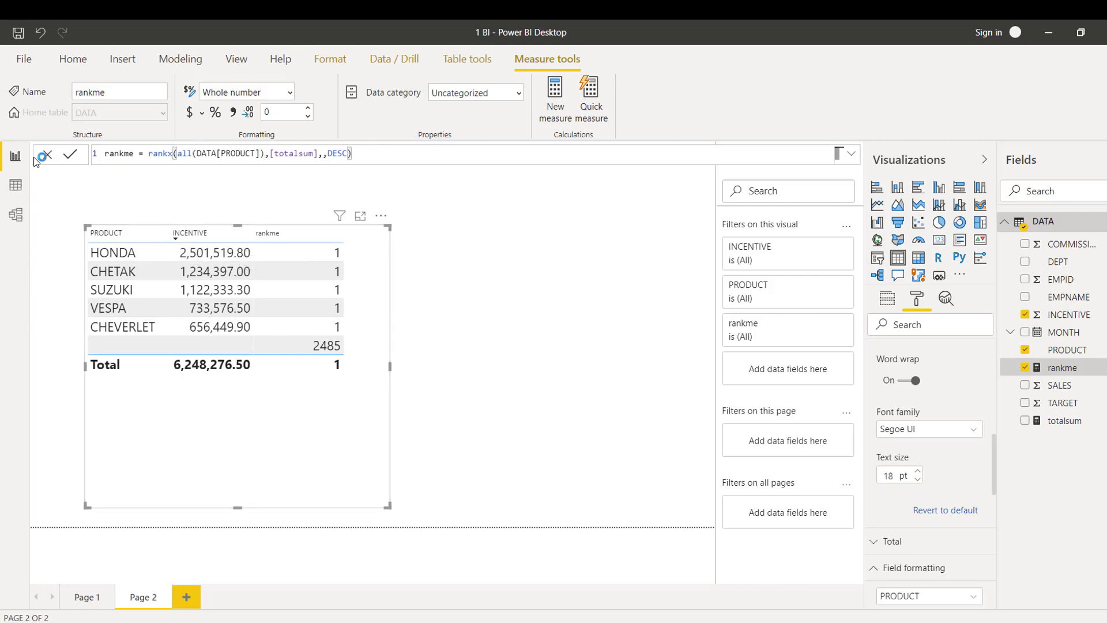
double_click(182, 153)
key("Return")
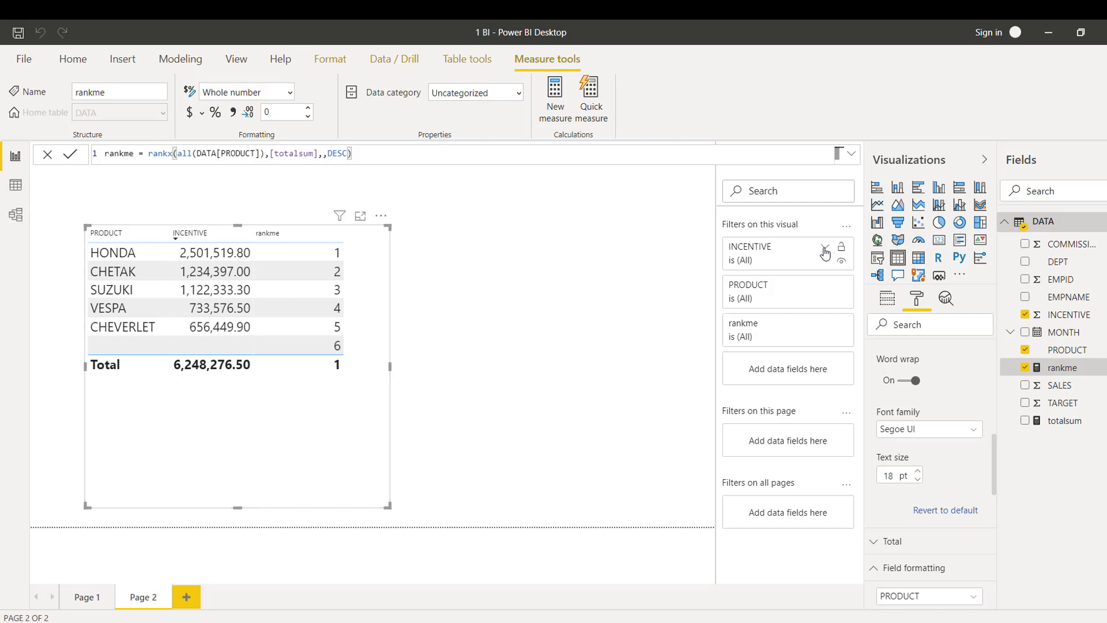
Filter the product table on PRODUCT so that every value except (Blank) is included
left_click(825, 252)
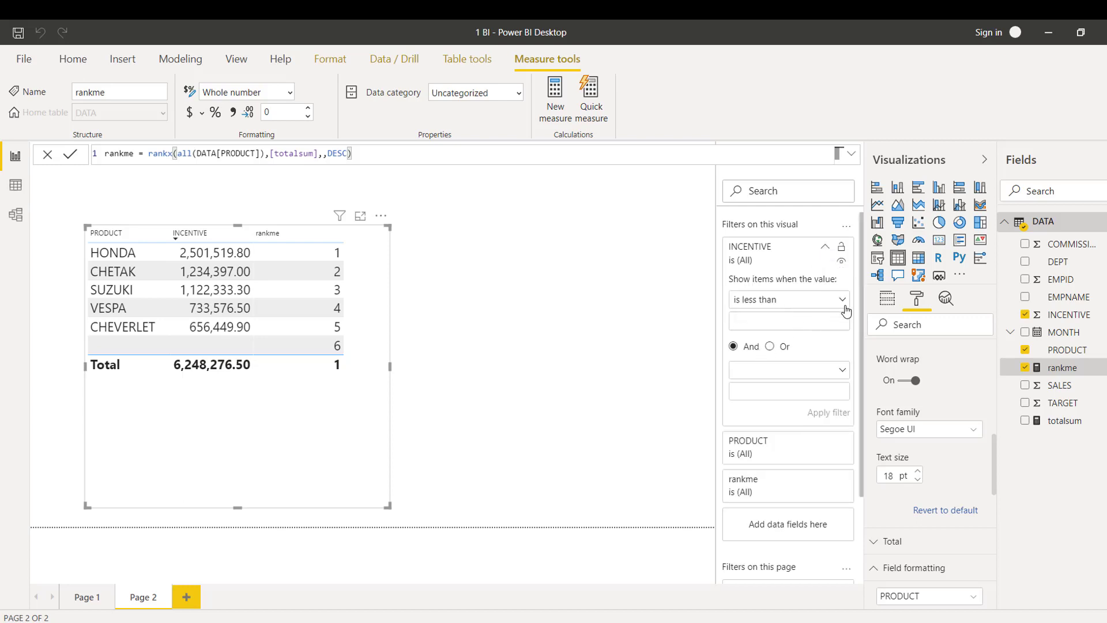
left_click(827, 251)
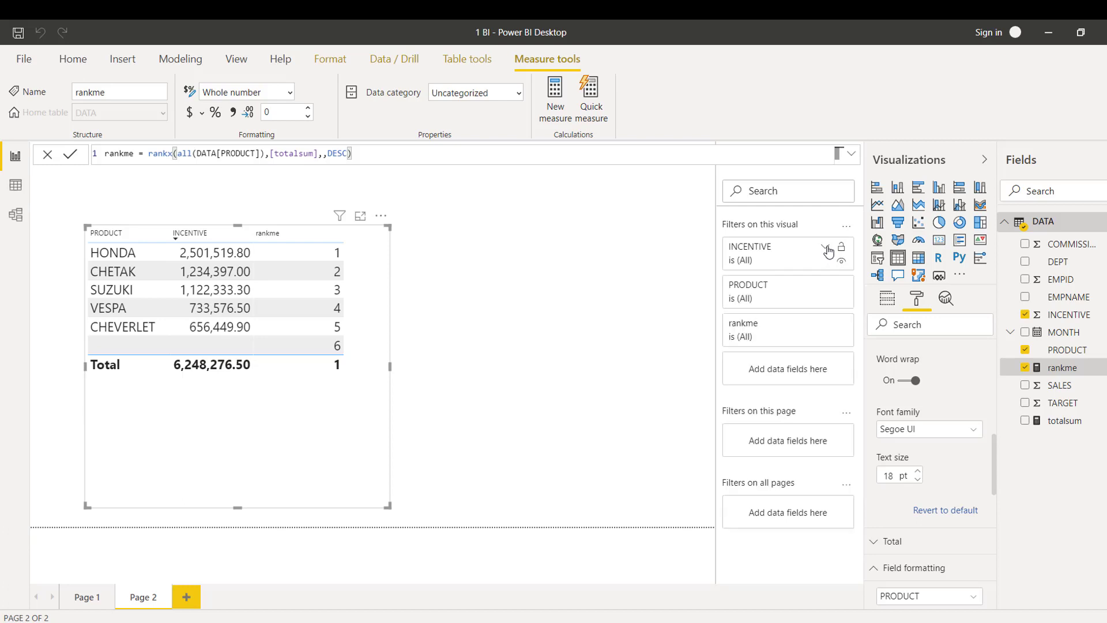
left_click(826, 287)
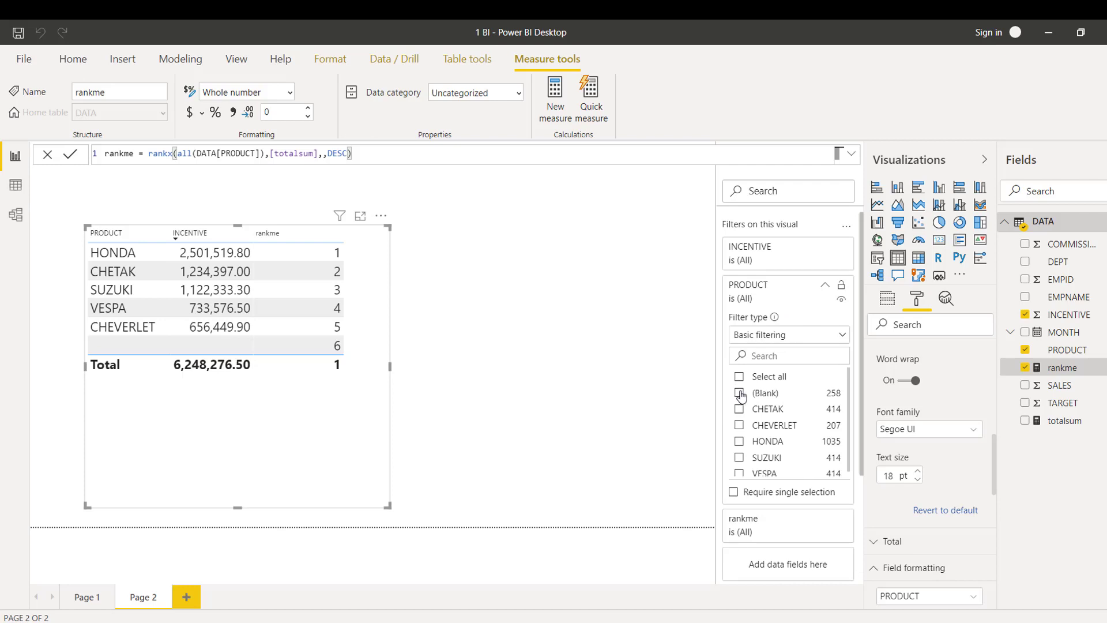
left_click(741, 378)
left_click(740, 394)
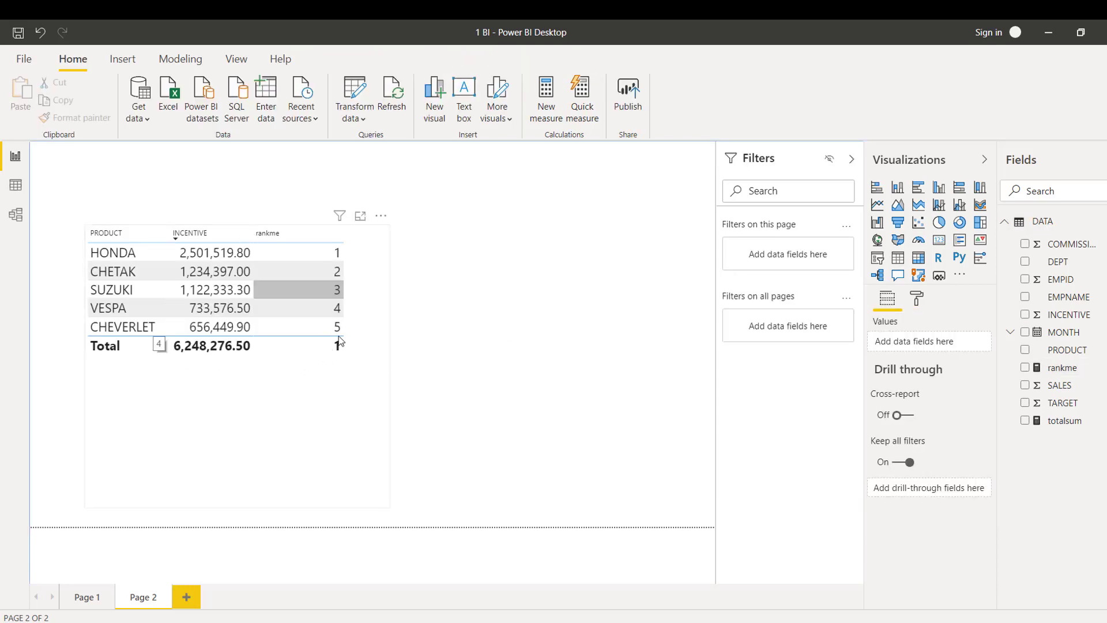
Reduce the product table visual's height and move it slightly down toward the page's left edge
left_click(218, 414)
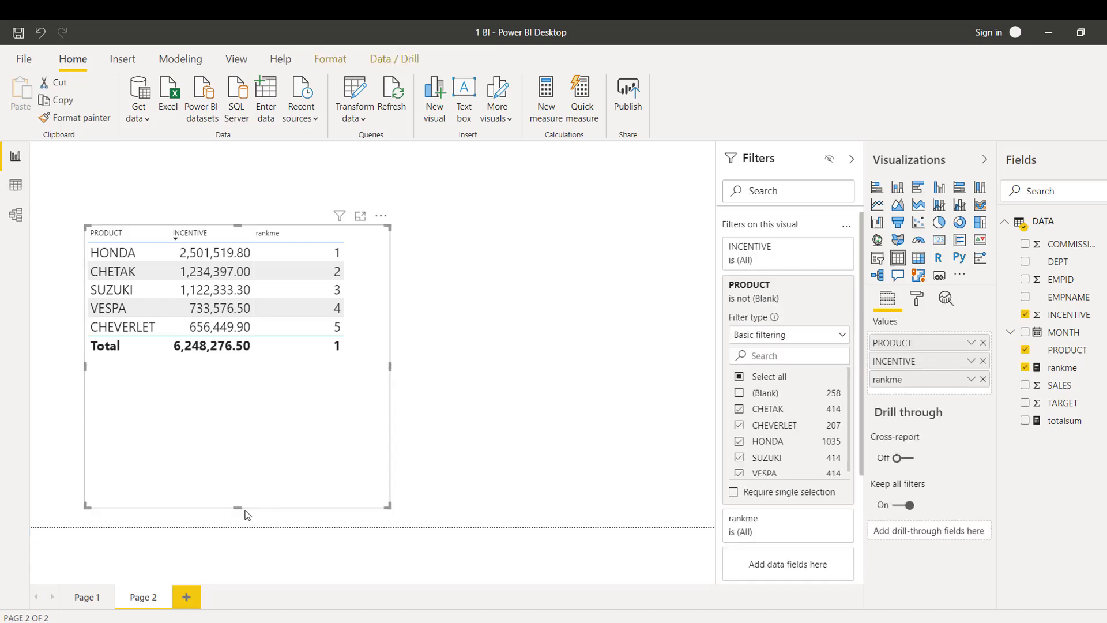
left_click_drag(239, 507, 235, 450)
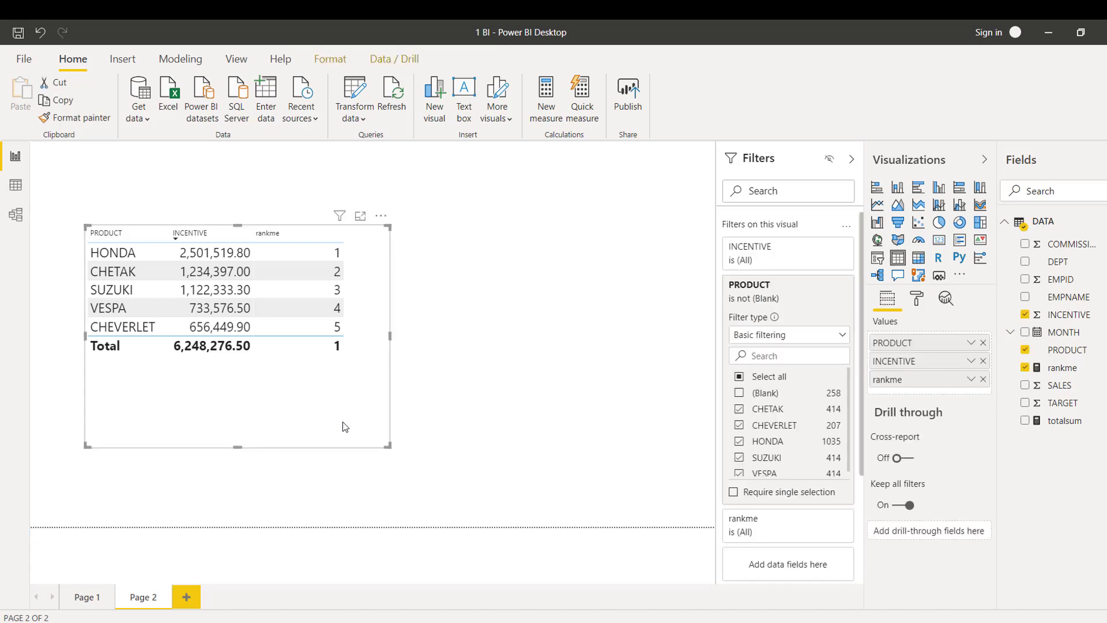
left_click_drag(343, 421, 307, 449)
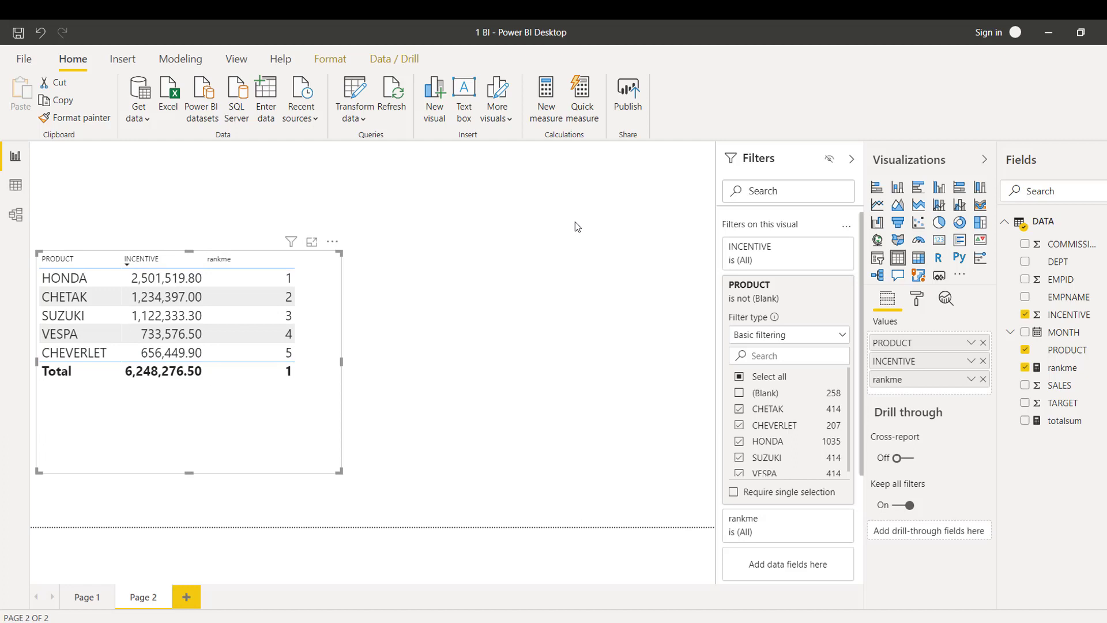
left_click(550, 191)
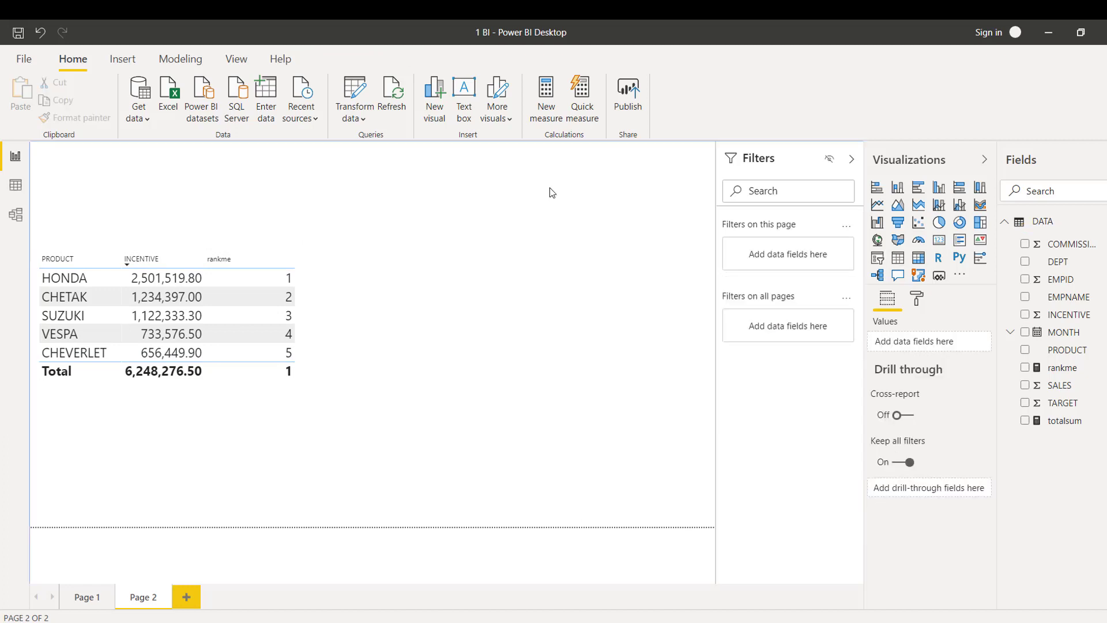
Add an empty slicer, place it beside the product table and make it narrower
left_click(877, 260)
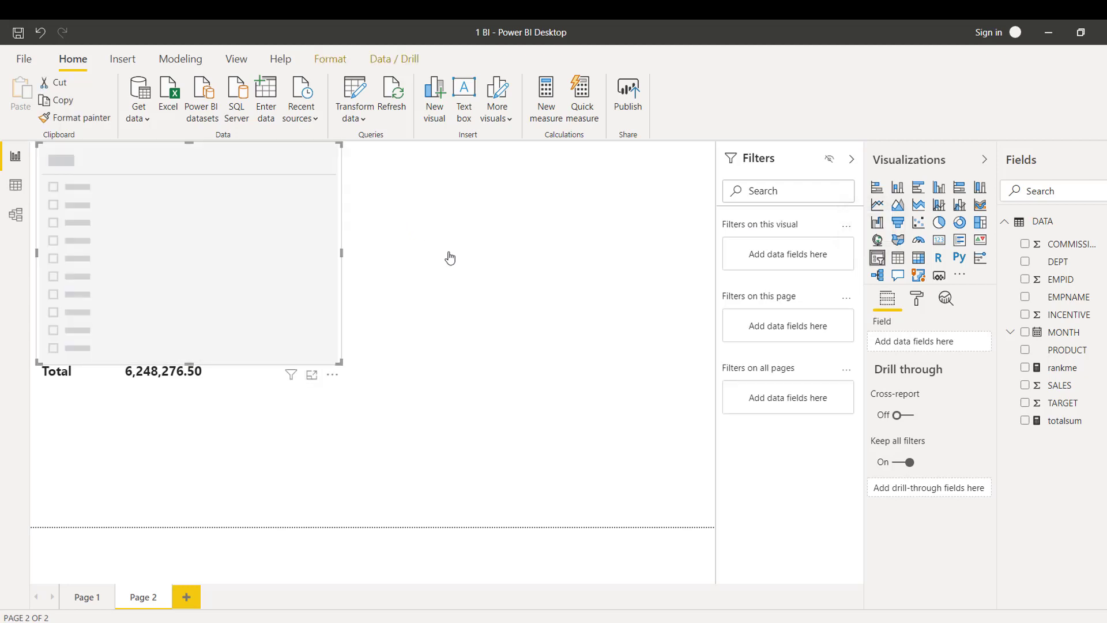
left_click_drag(284, 224, 660, 235)
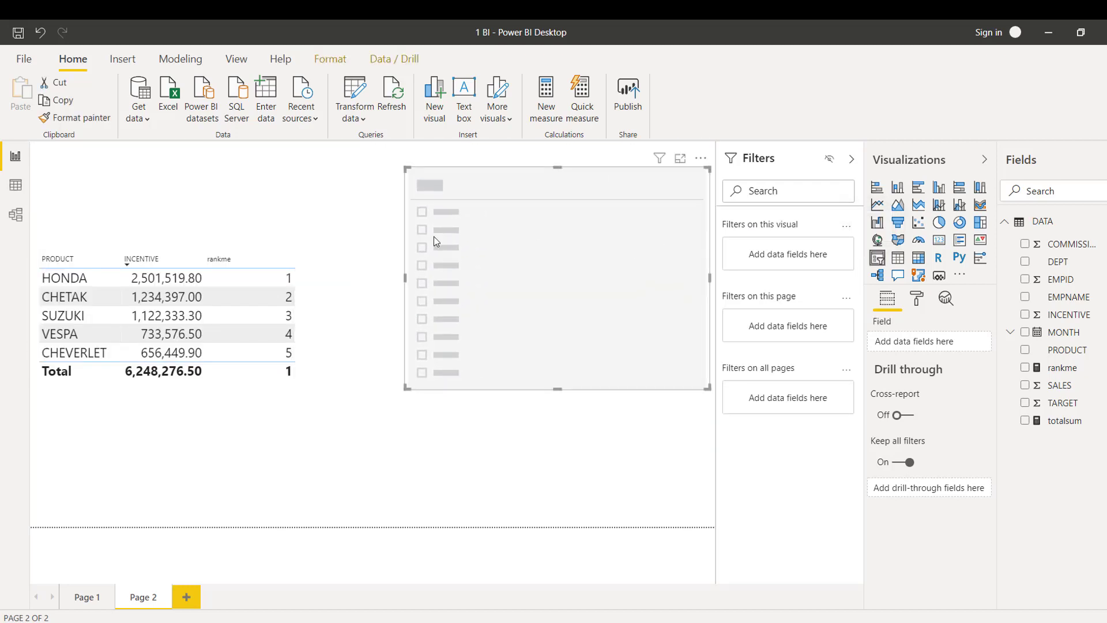
left_click_drag(405, 277, 510, 289)
left_click_drag(611, 182, 578, 181)
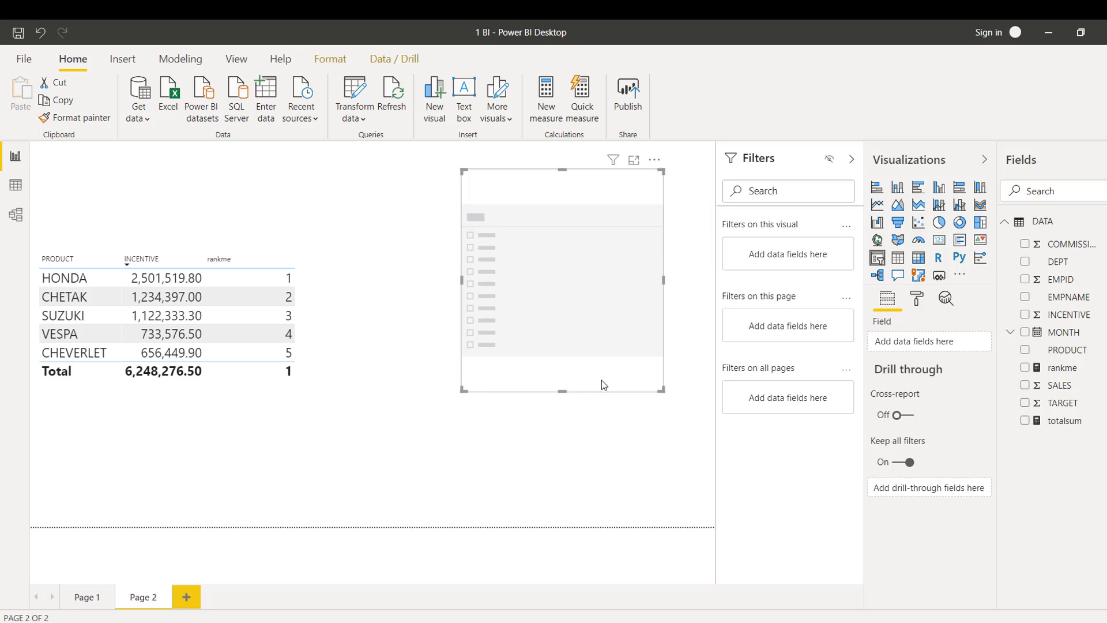
left_click_drag(601, 382, 607, 382)
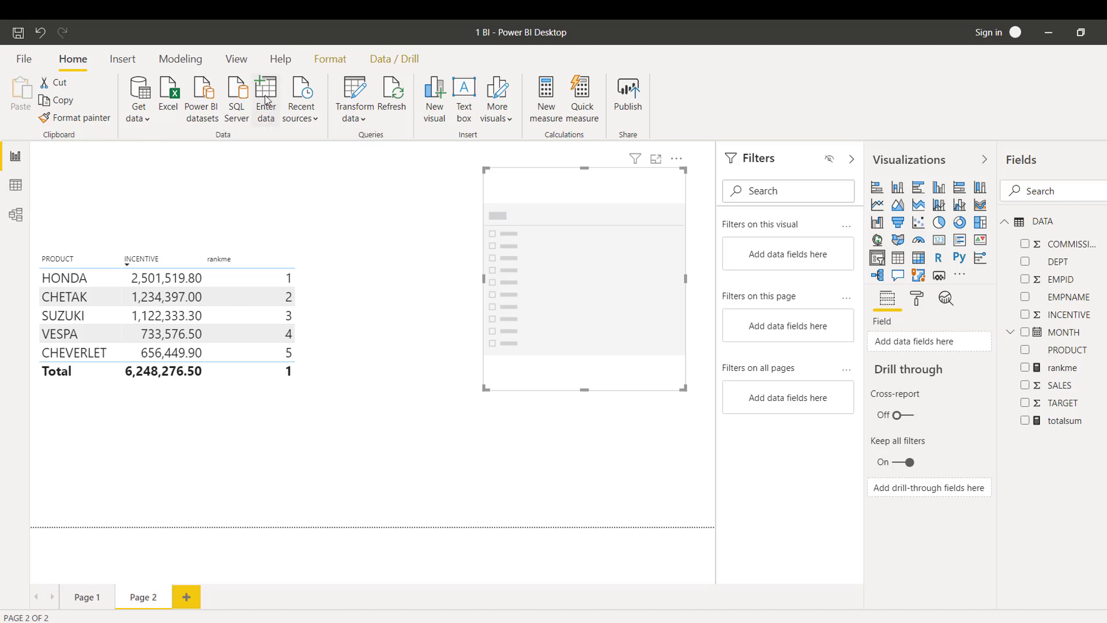
Enter and load a new table with column top holding top1, top2, top3 and column indexing holding 1, 2, 3
left_click(270, 126)
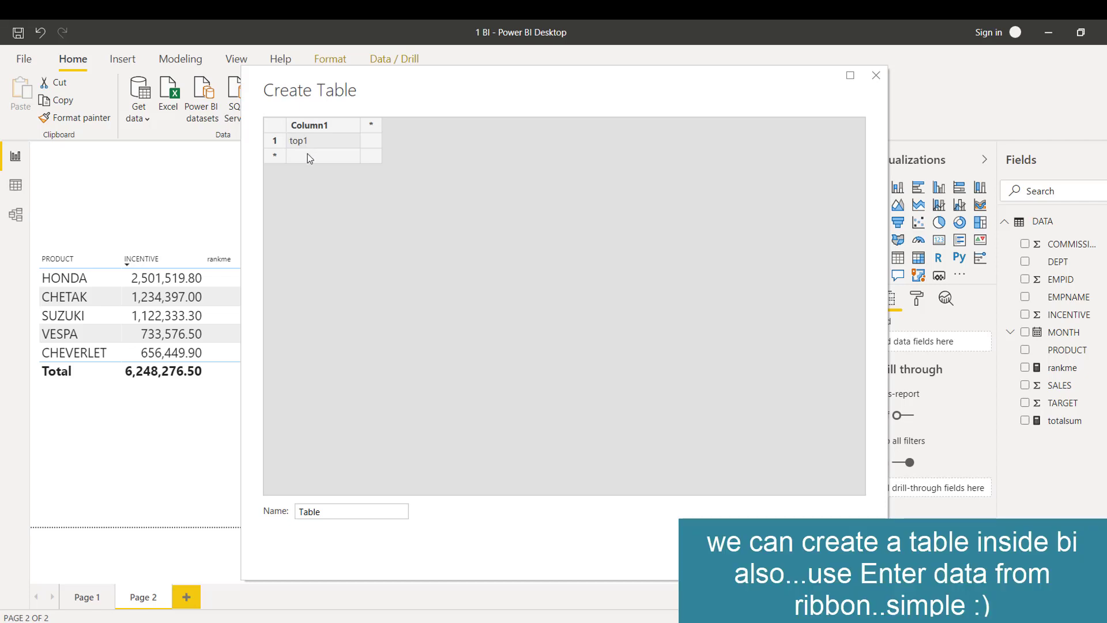
left_click(306, 154)
type("top2 top3")
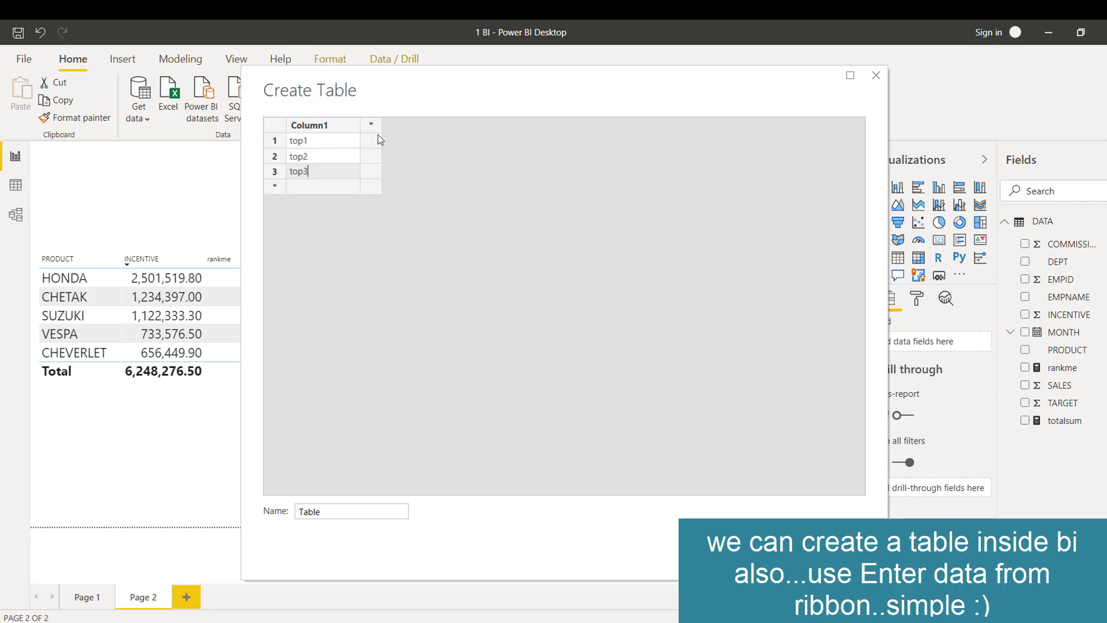
double_click(307, 126)
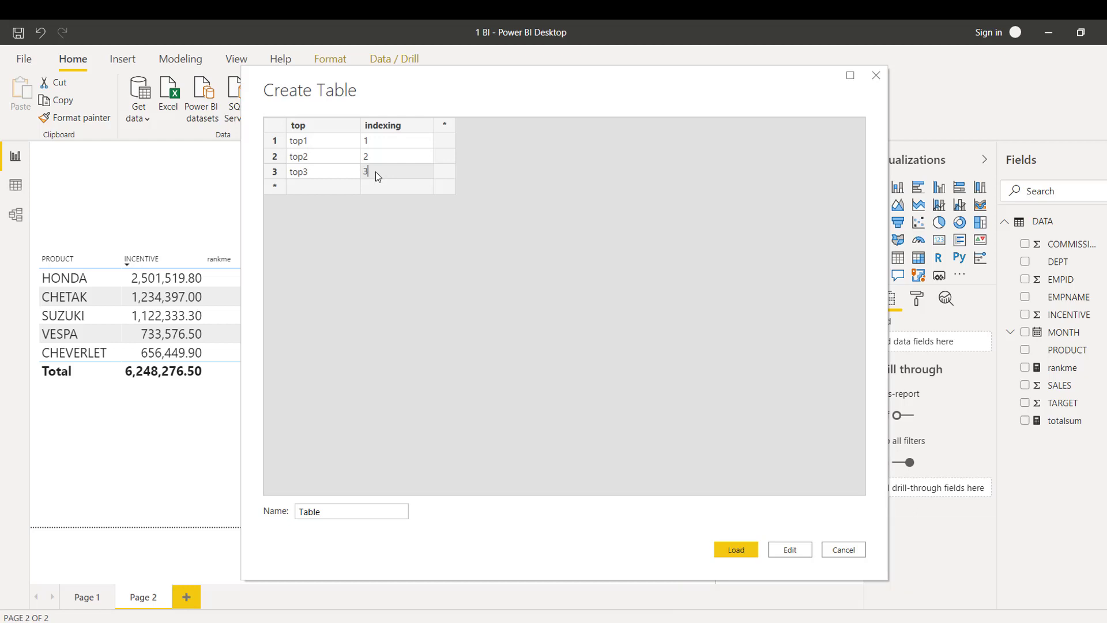
left_click(339, 191)
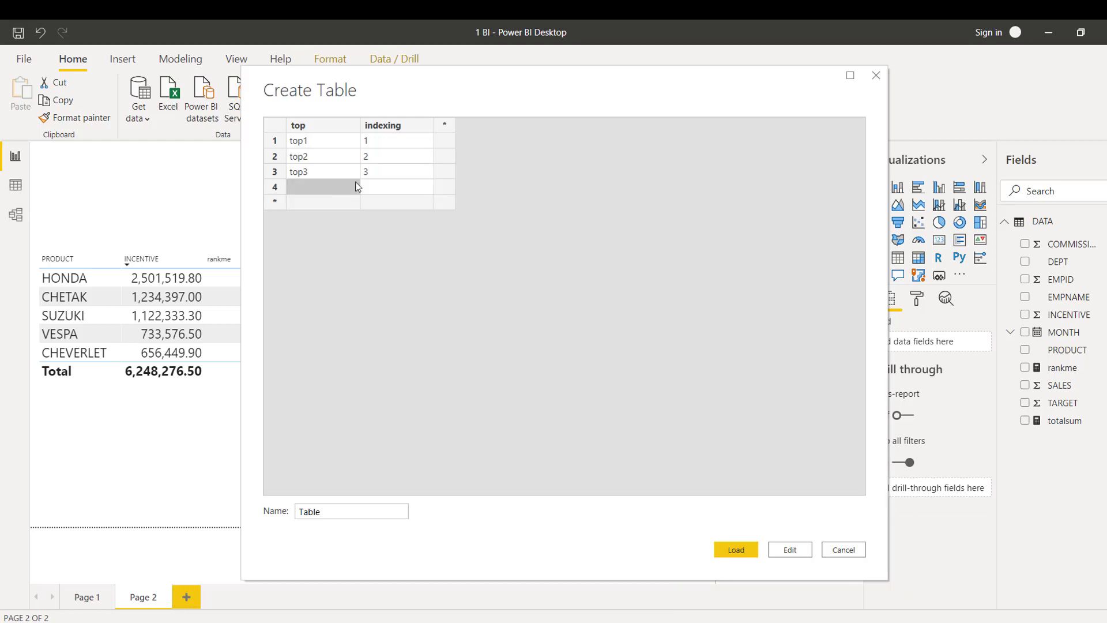
left_click(738, 551)
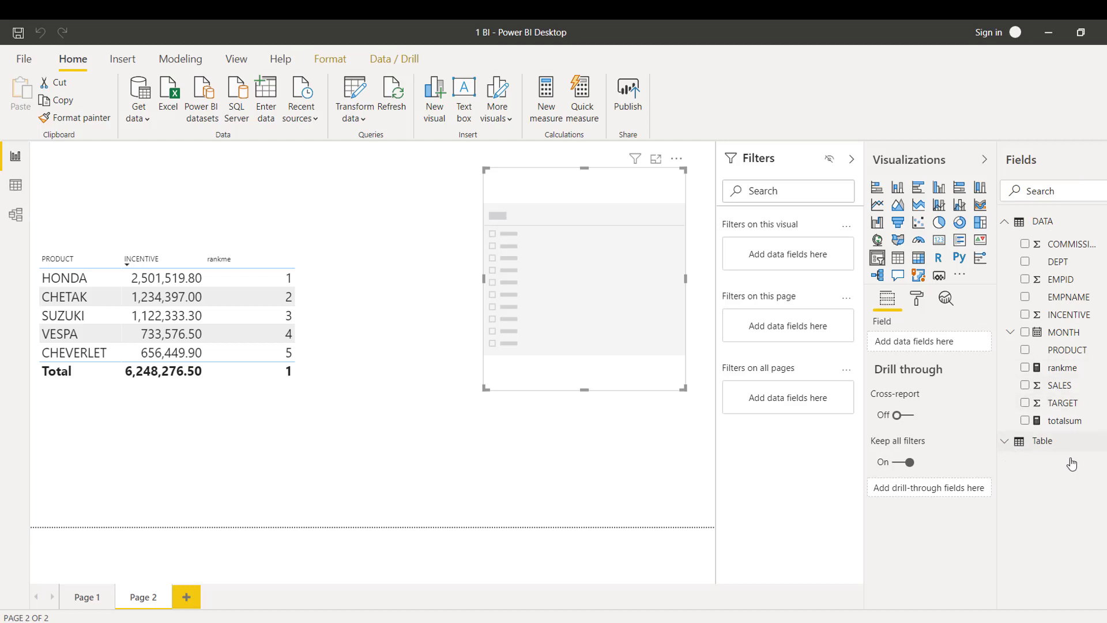
Assign the top column of the newly entered Table as the slicer's field
left_click(1007, 443)
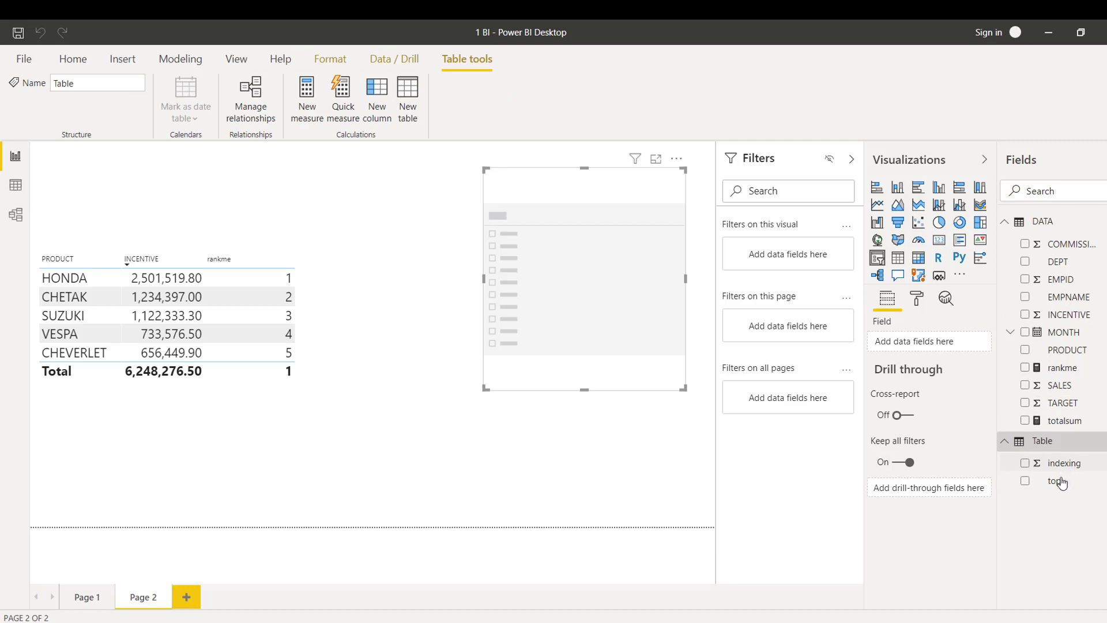
left_click_drag(1057, 489, 920, 349)
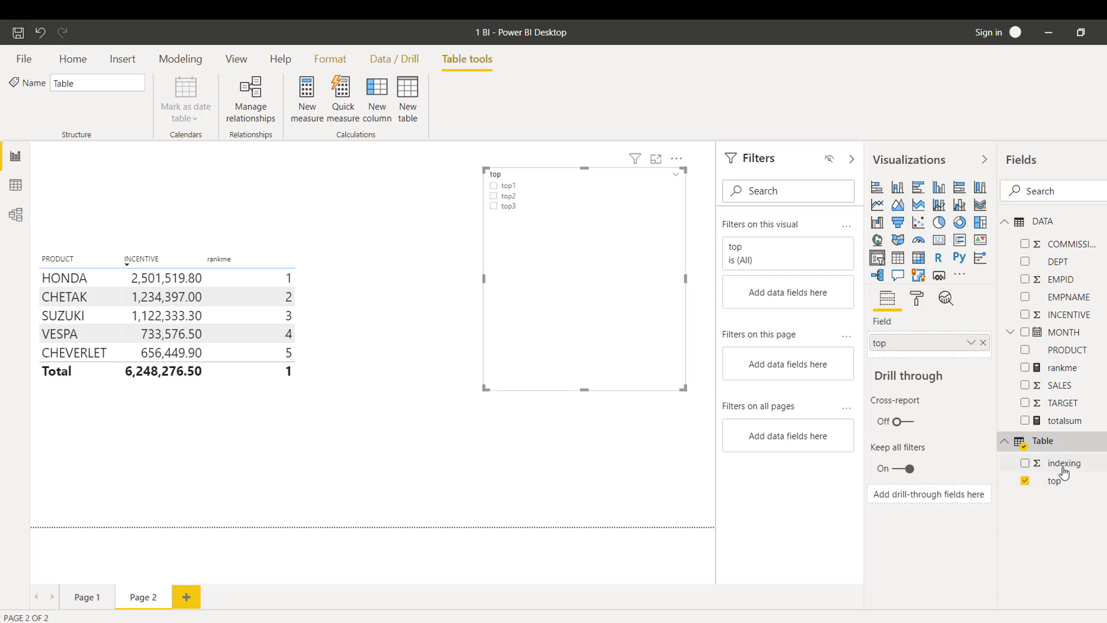
Try the indexing column in the slicer in place of top, and put the top column back as its field
left_click_drag(1065, 473, 924, 362)
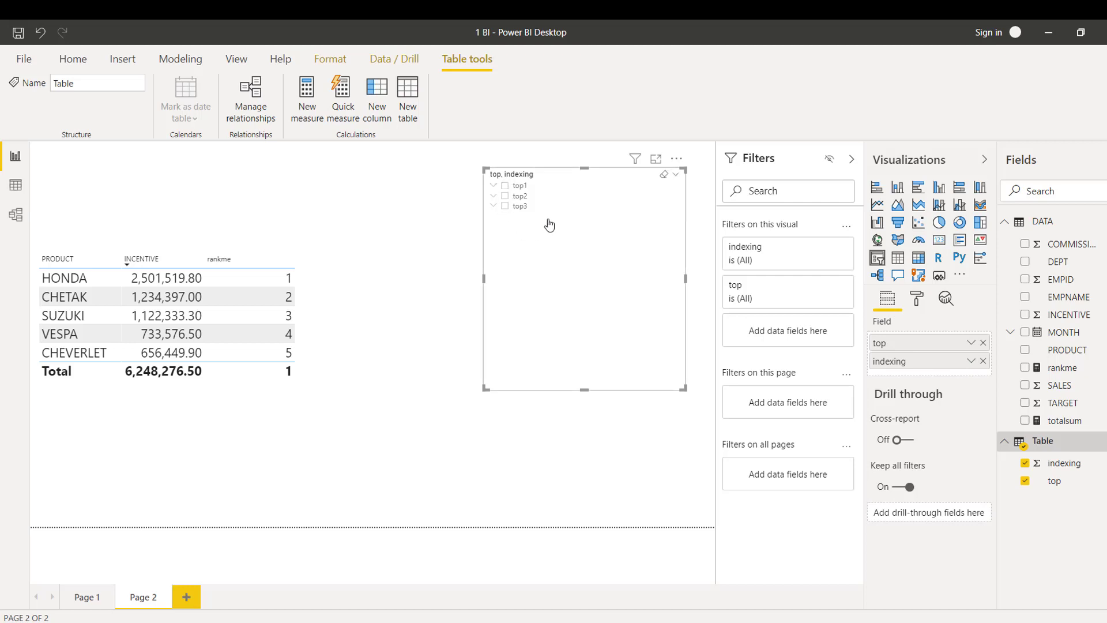
left_click(984, 344)
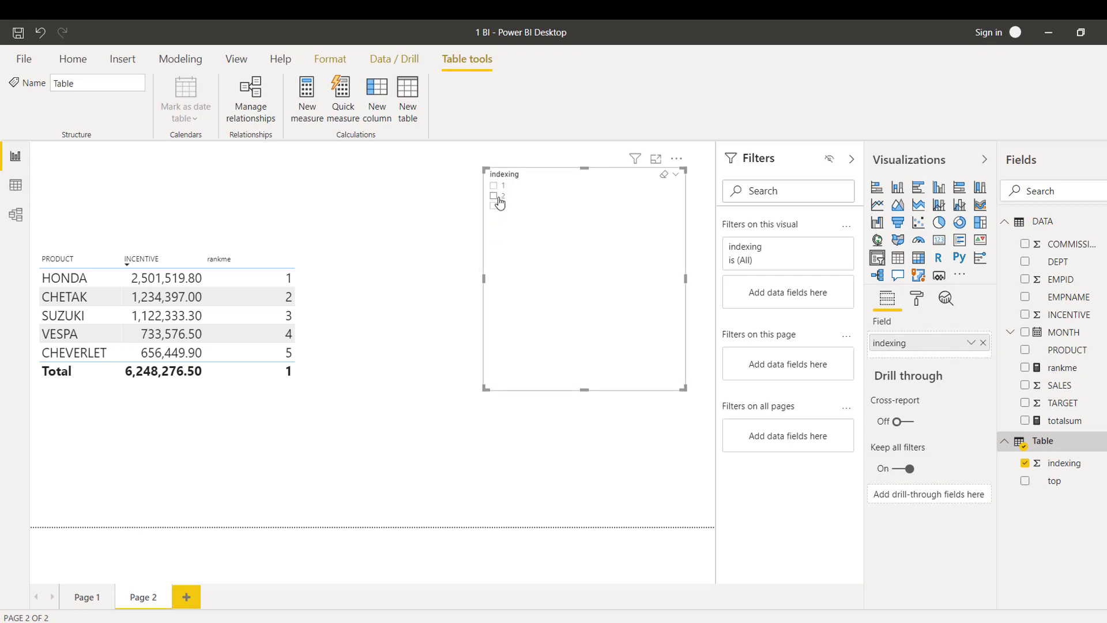
left_click(972, 344)
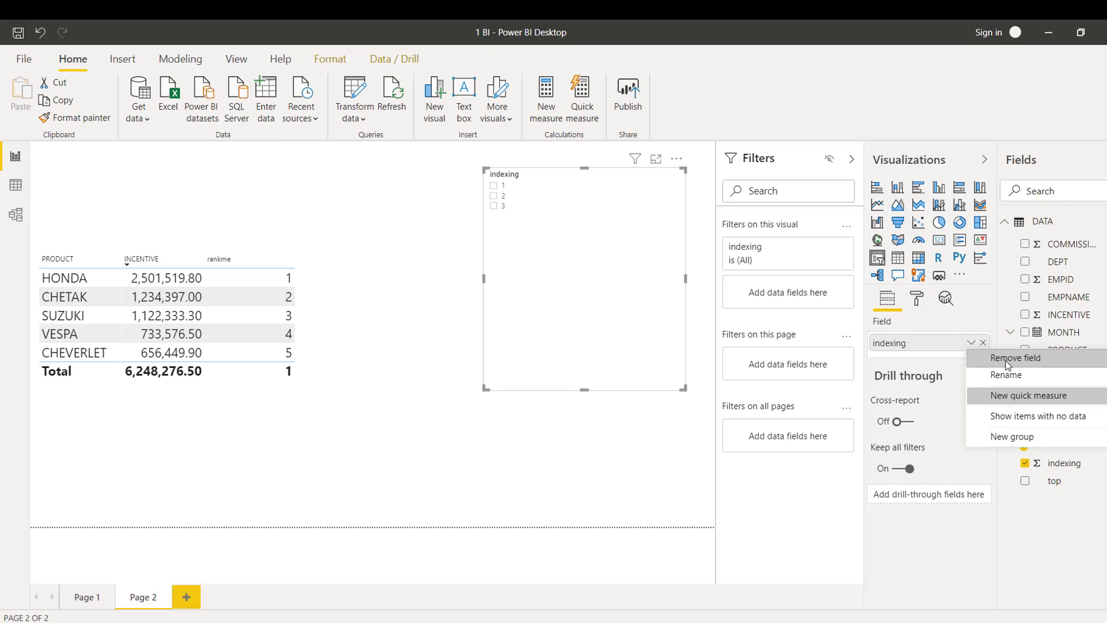
key("Escape")
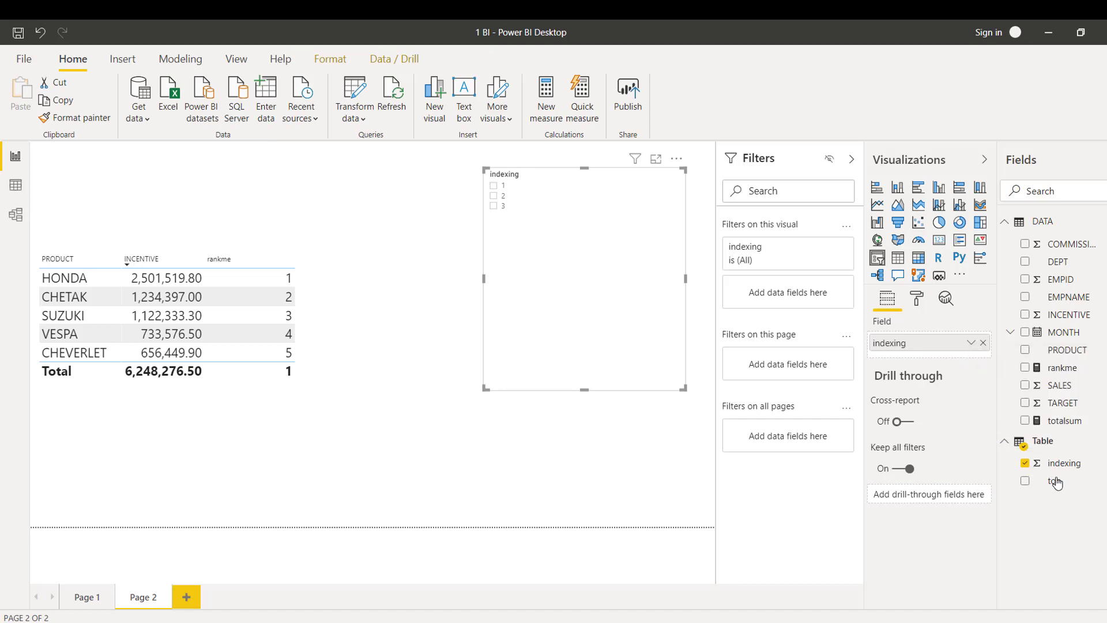
left_click_drag(1057, 483, 927, 344)
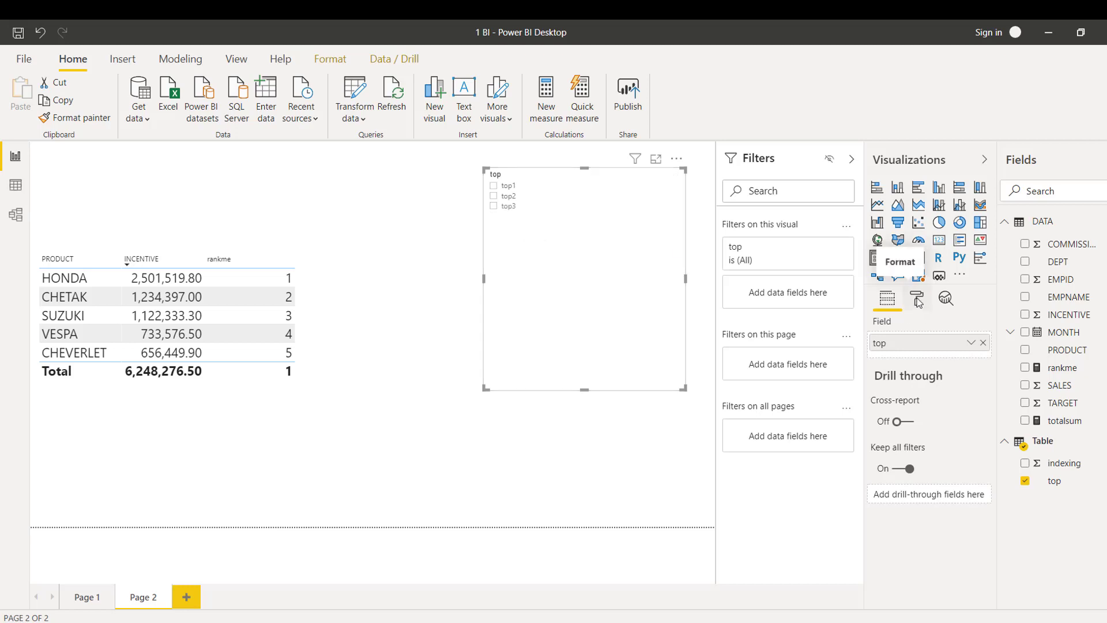
Set the slicer items' text size to 17 pt and switch the slicer selection between top1 and top2
left_click(917, 298)
left_click(525, 196)
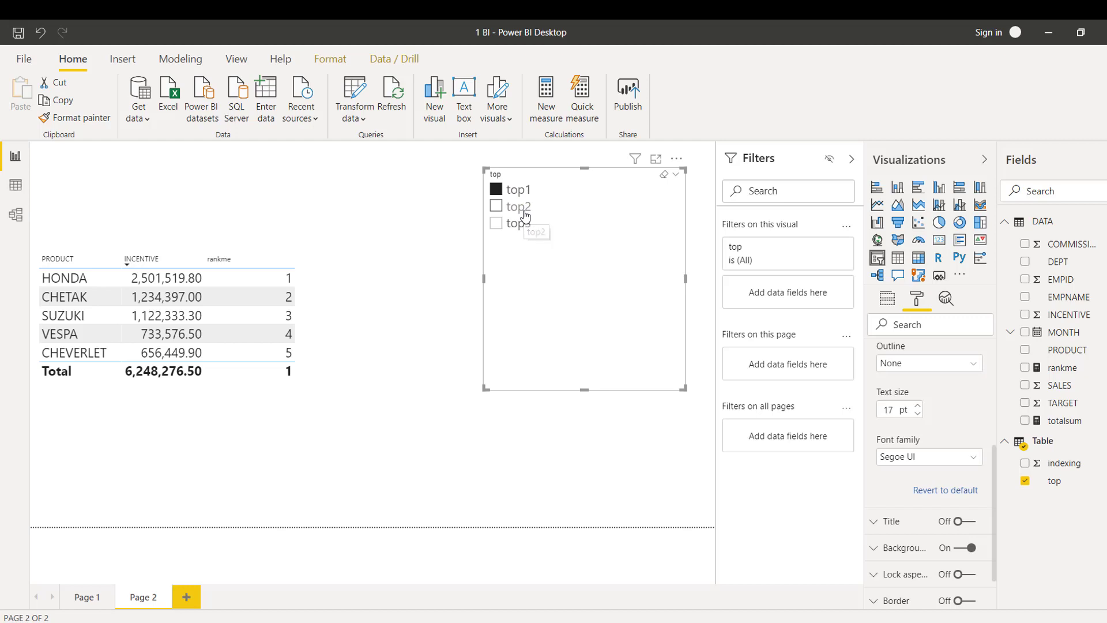
left_click(525, 215)
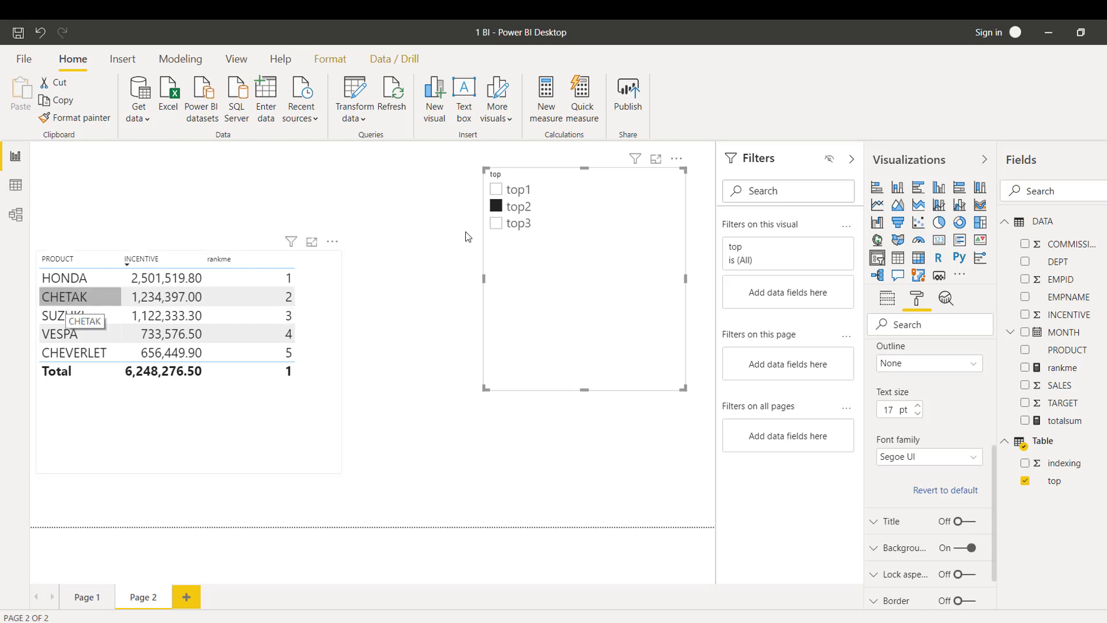
left_click(503, 191)
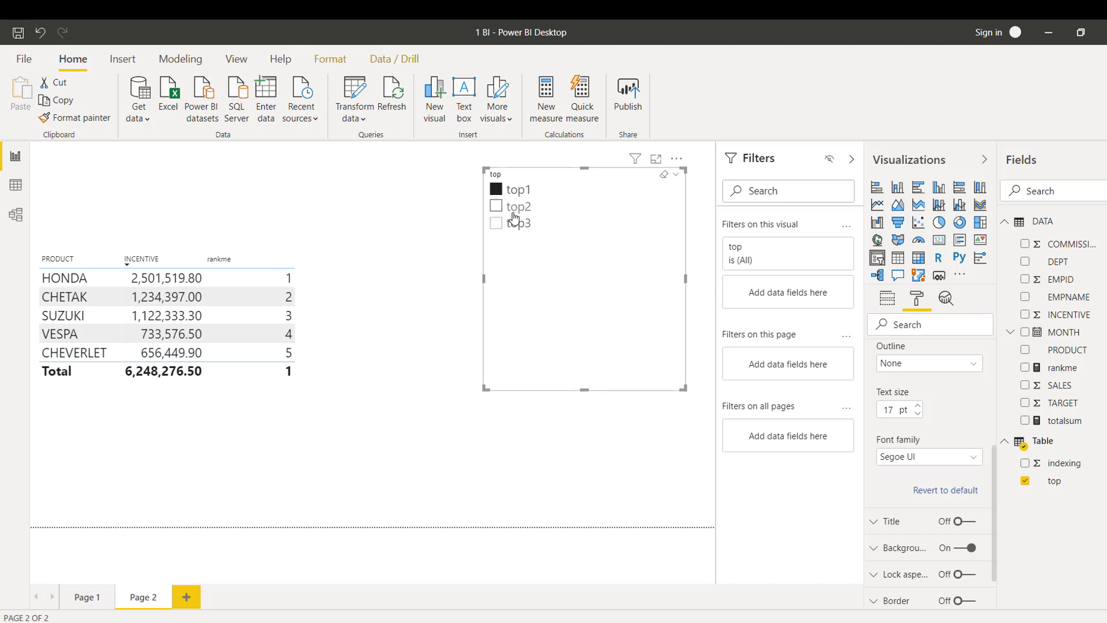
Shorten the slicer to fit its three options and place an empty card visual below it
left_click_drag(586, 392, 583, 245)
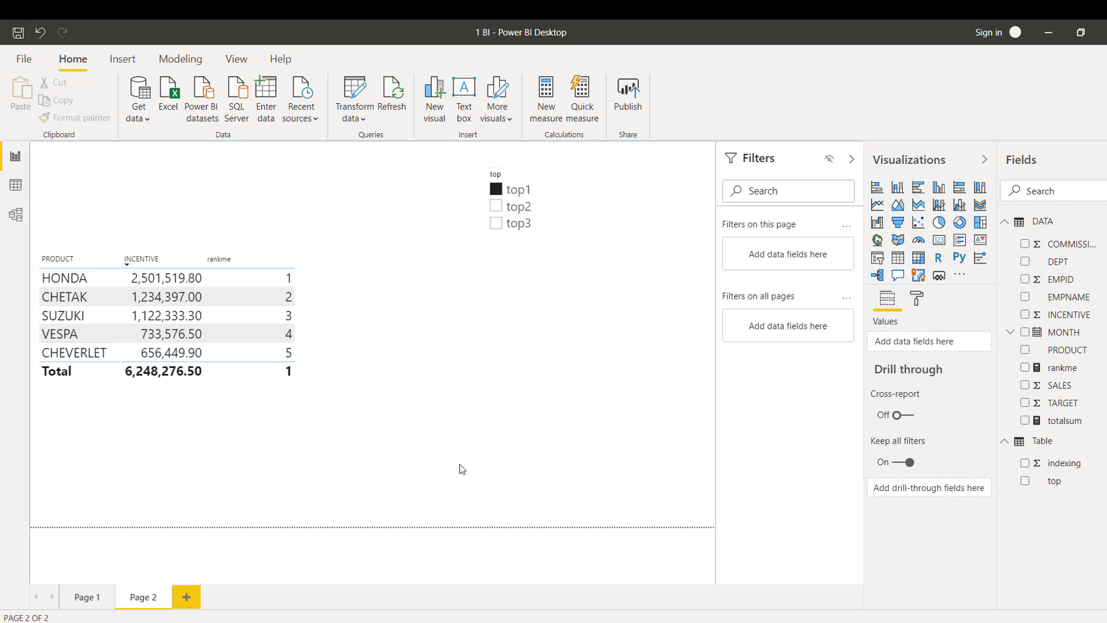
left_click(941, 243)
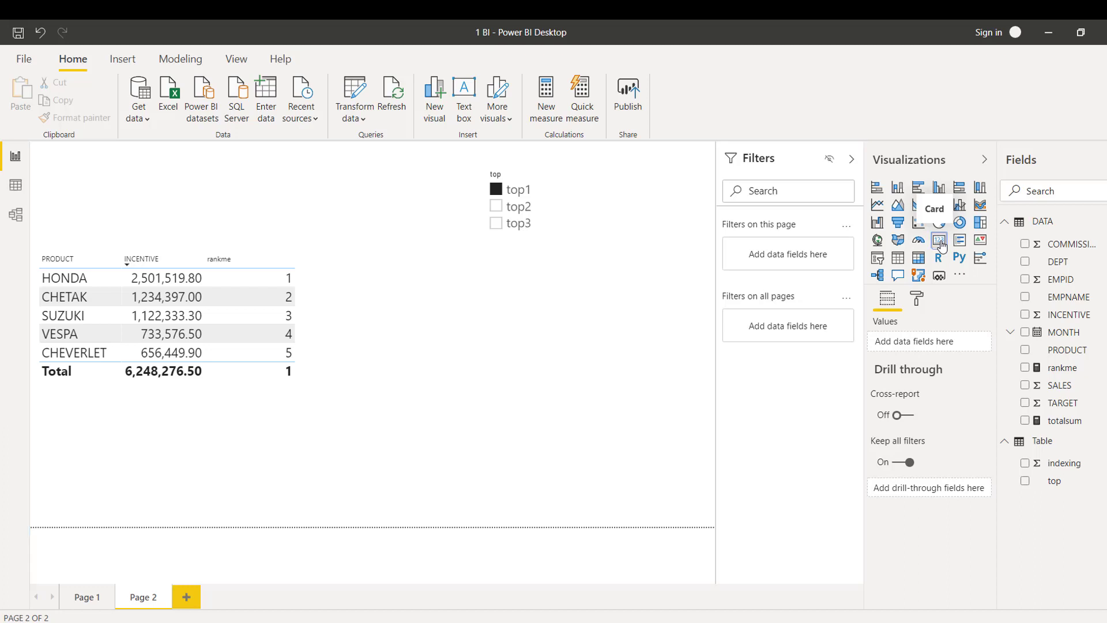
left_click_drag(295, 241, 644, 466)
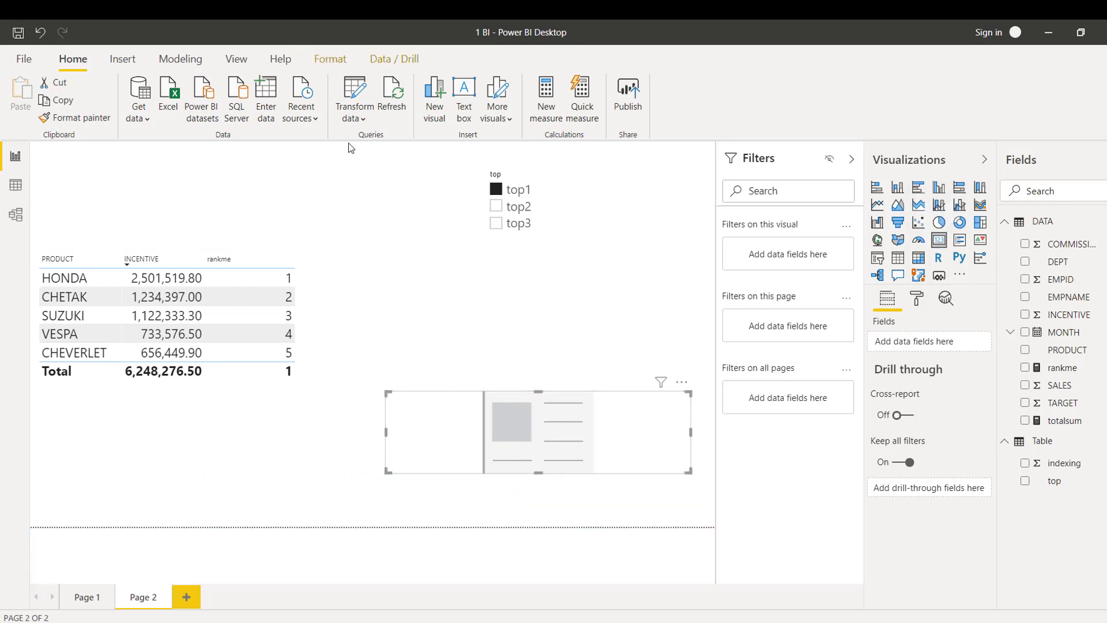
Create a new measure in the DATA table with the formula selectedvalue('Table'[indexing])
left_click(540, 107)
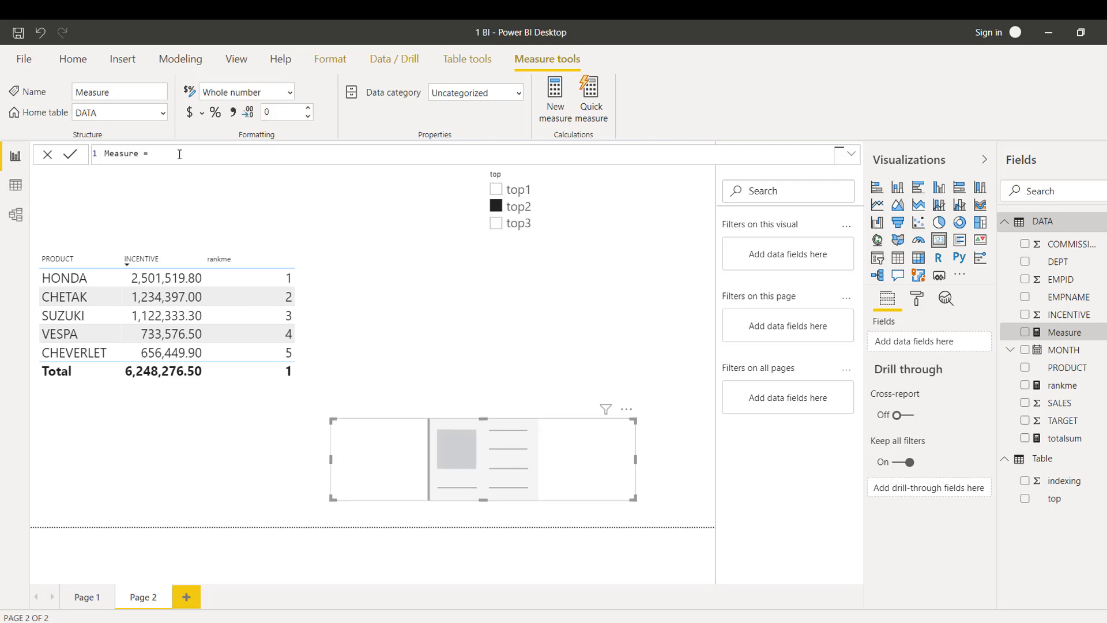
type("selec")
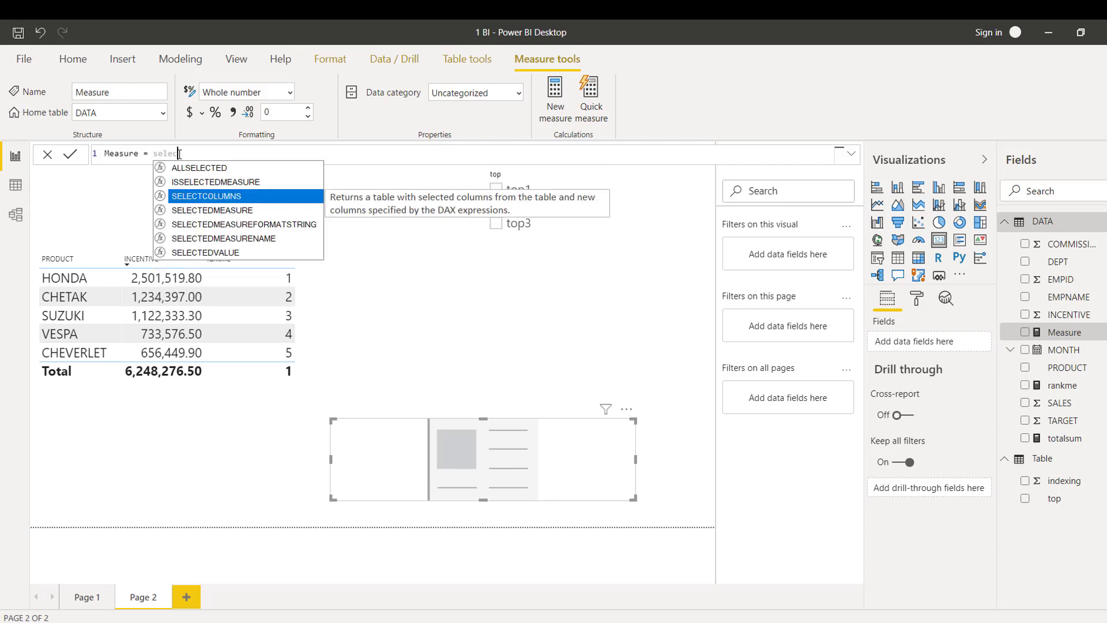
type("ted")
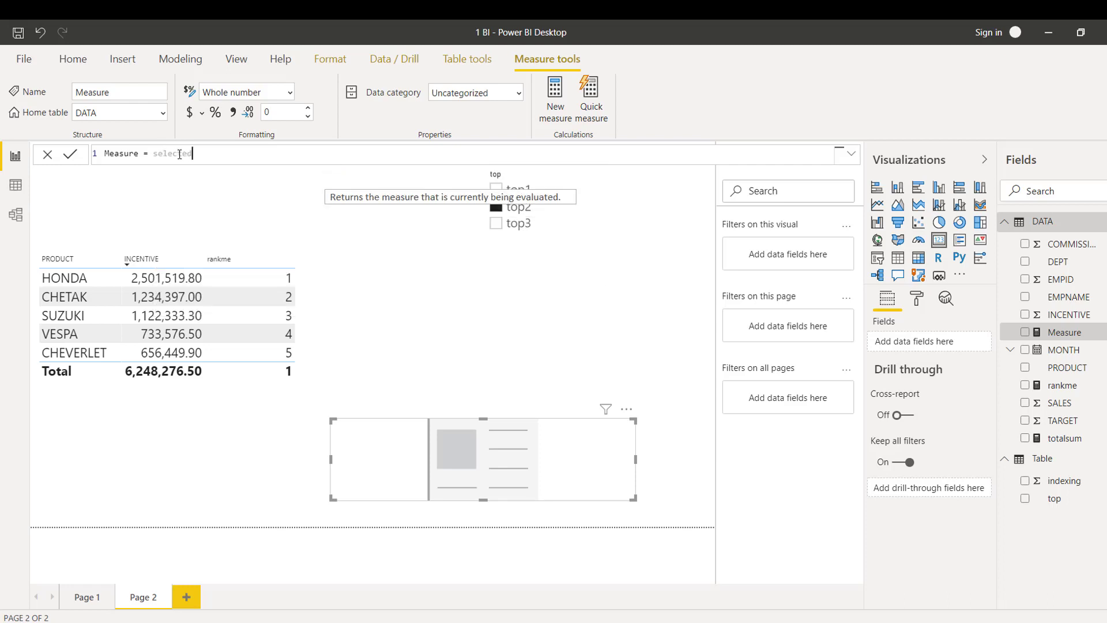
type("value(")
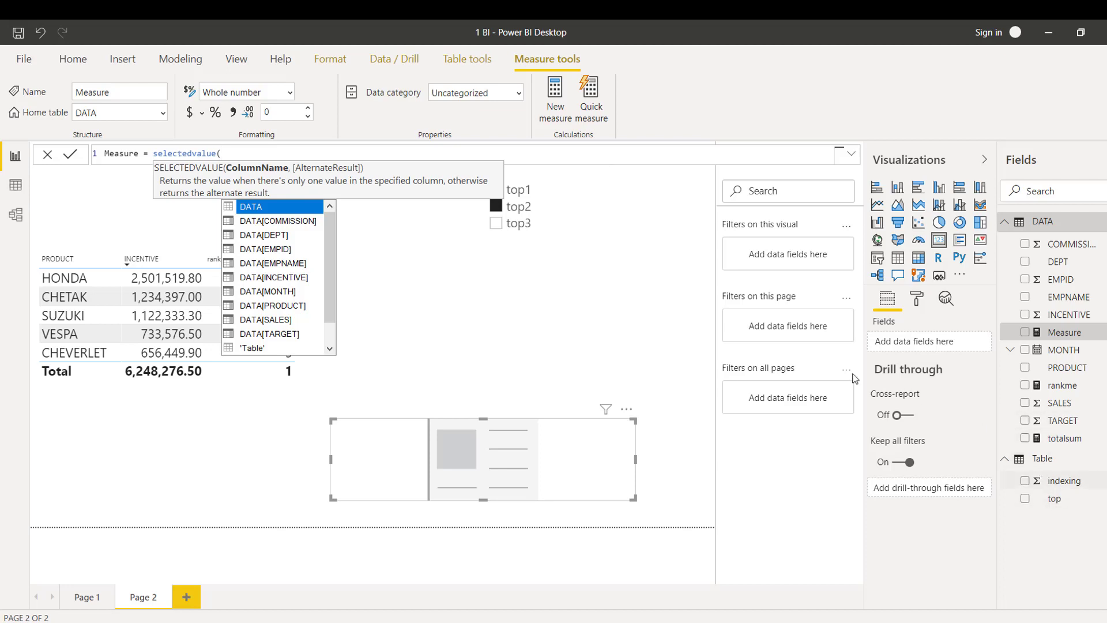
type("tablein")
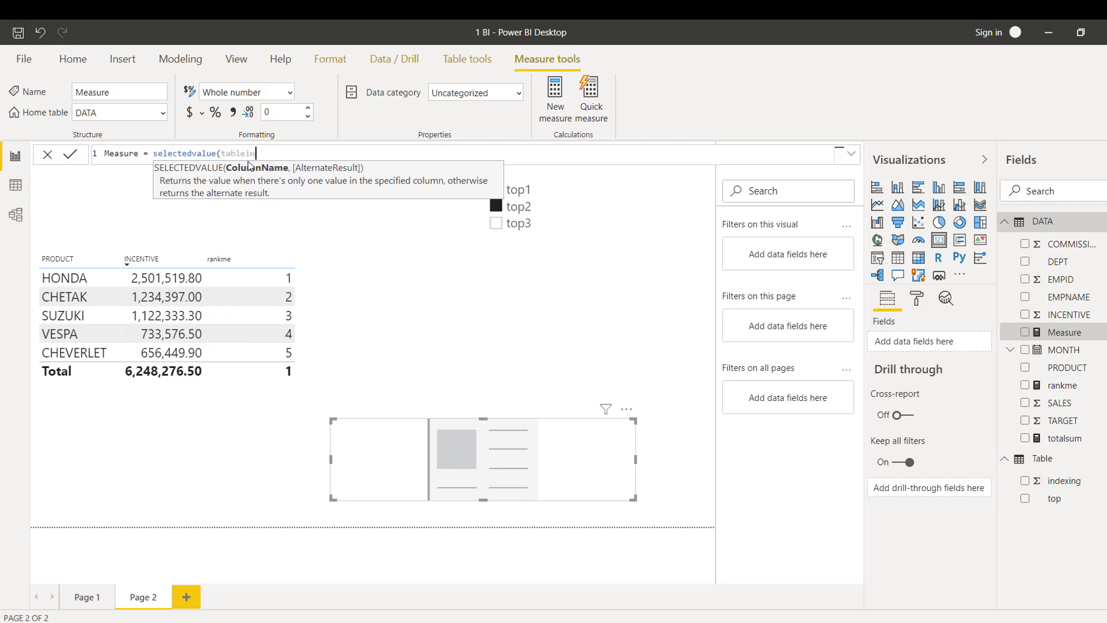
key("BackSpace")
key("BackSpace")
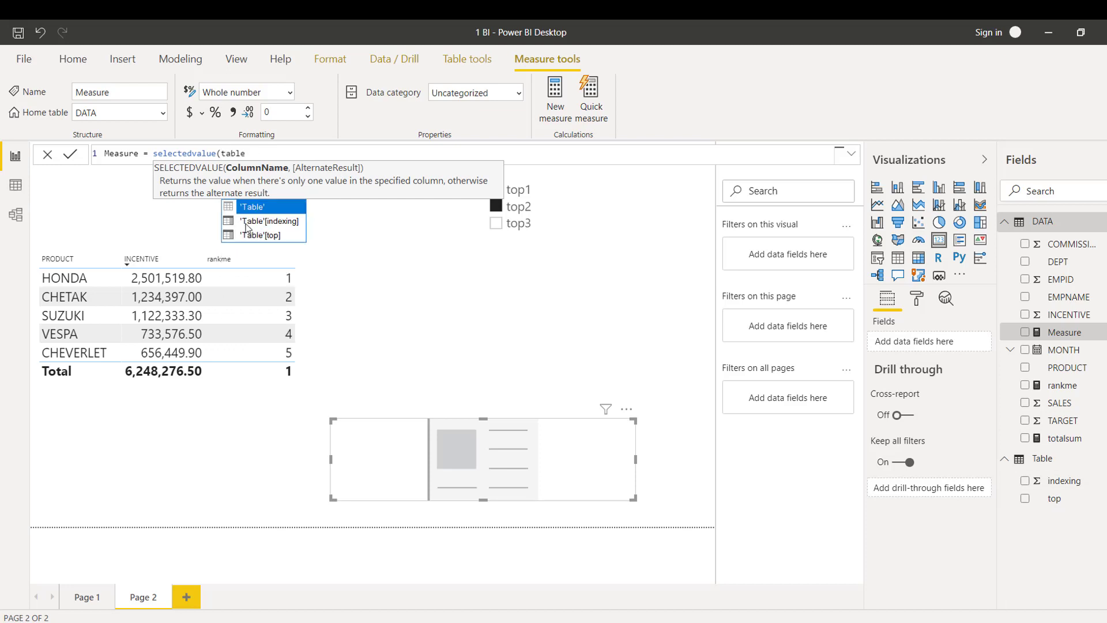
left_click(247, 227)
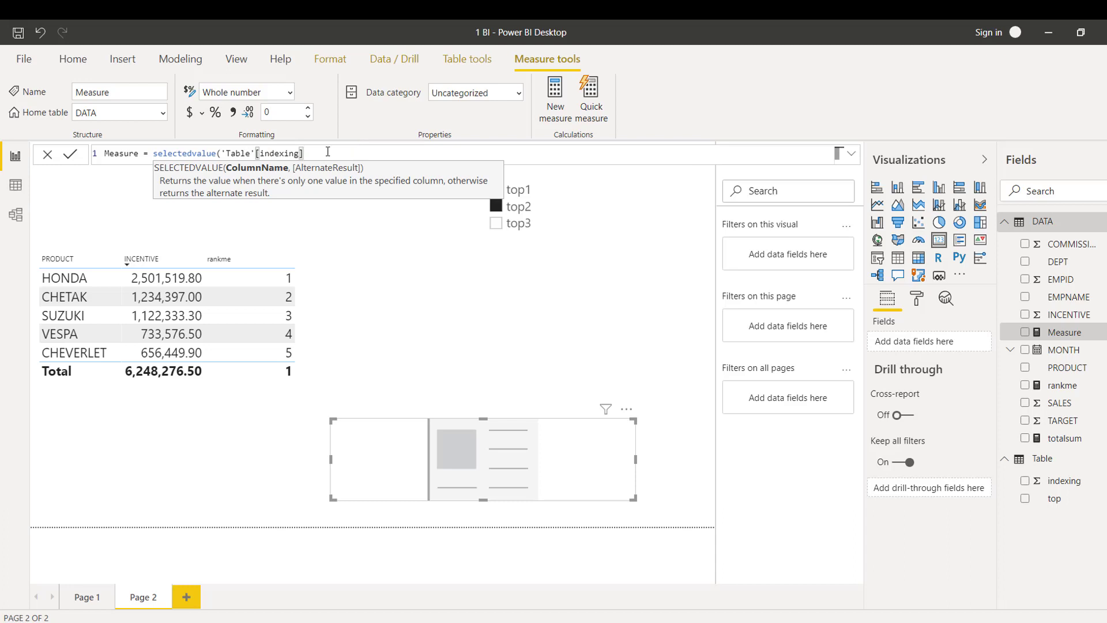
type(")")
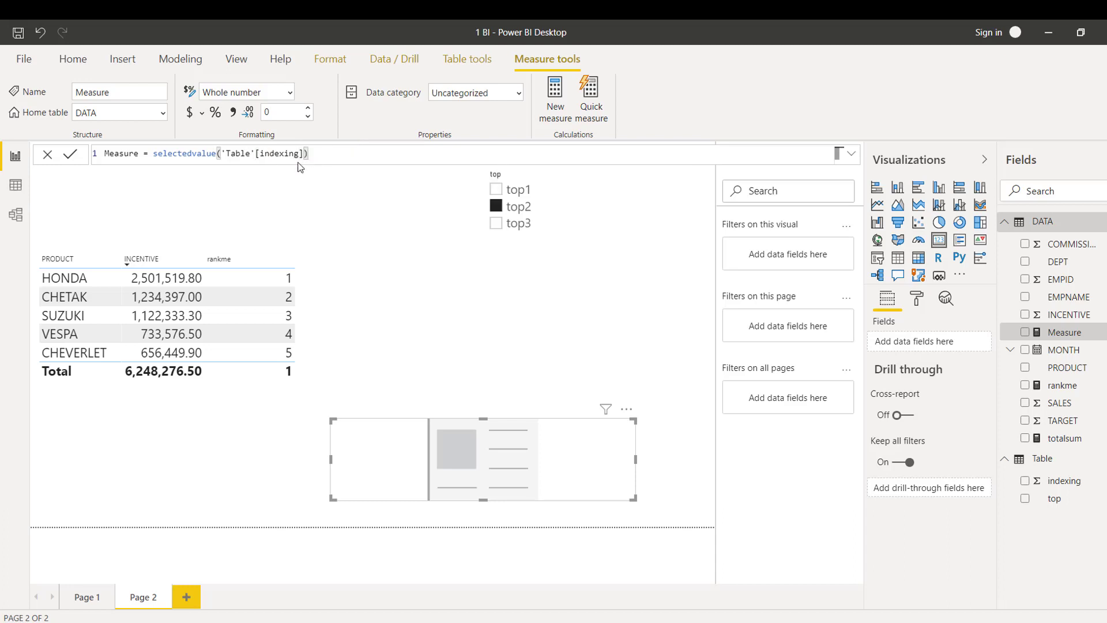
Name the new measure getindex and assign it as the field of the empty card visual
double_click(1087, 338)
double_click(1088, 338)
type("getindex")
key("Return")
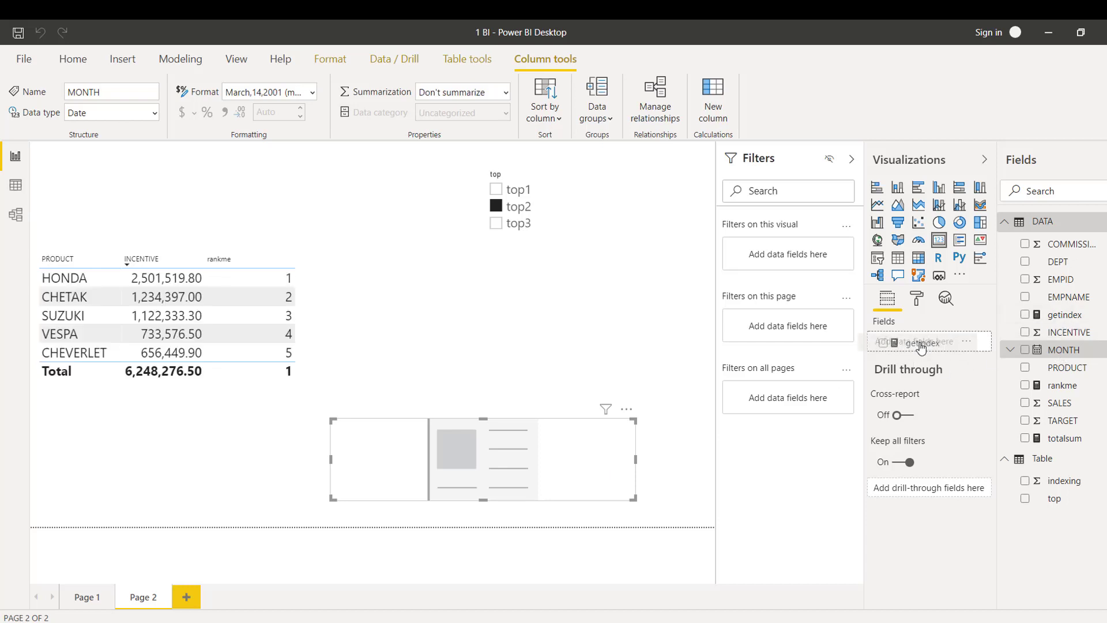
left_click_drag(920, 346, 920, 346)
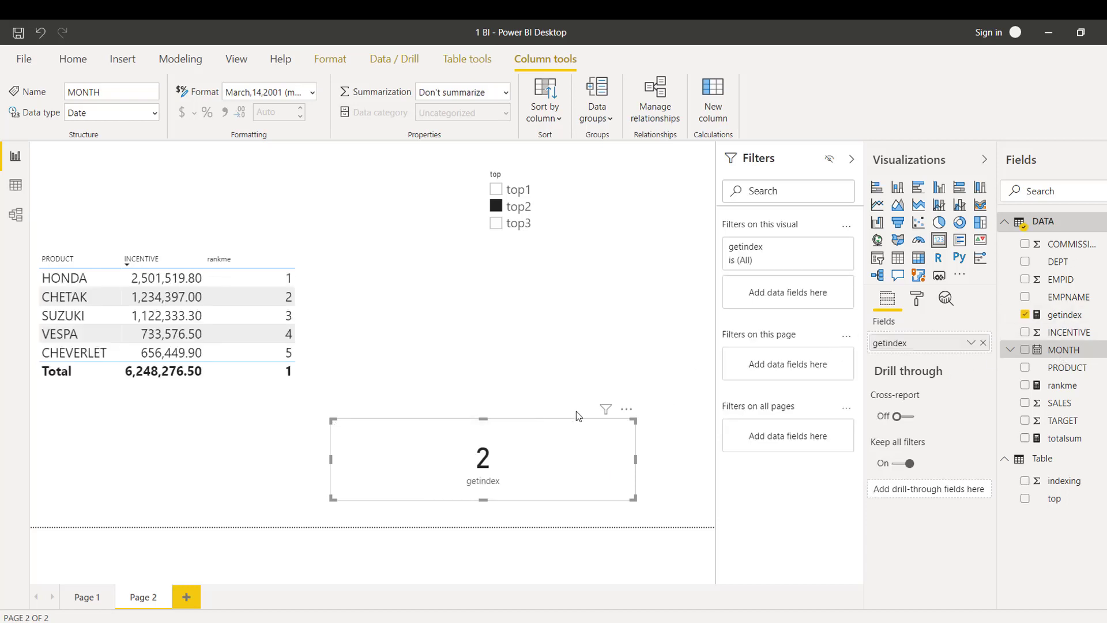
Switch the slicer selection through top1 to top3 and move the getindex card slightly down and right on the page
left_click(518, 191)
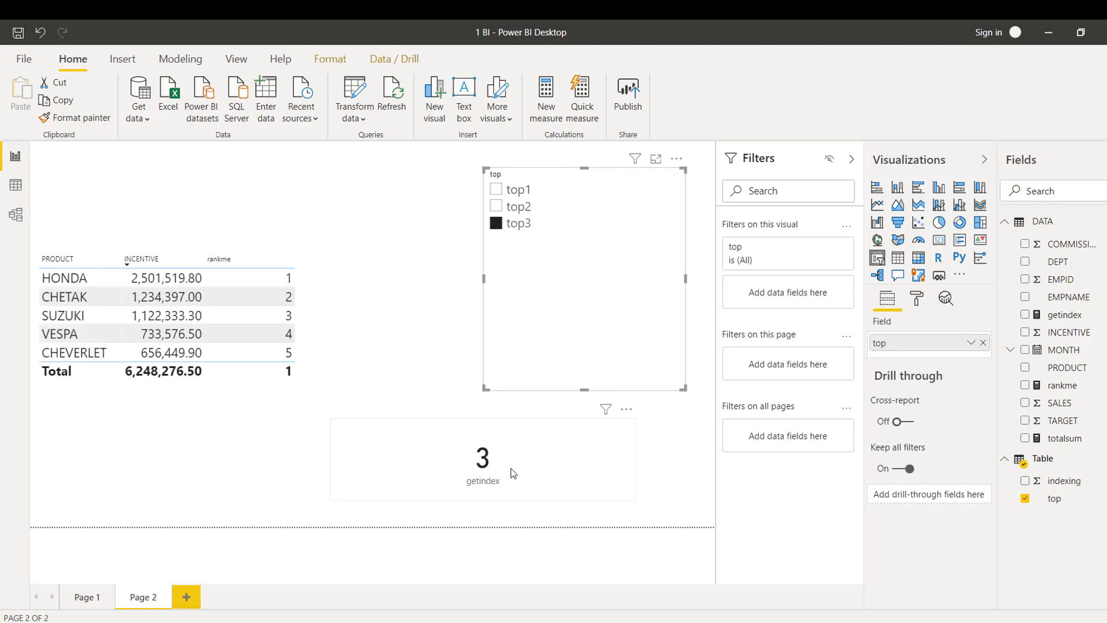
left_click(556, 475)
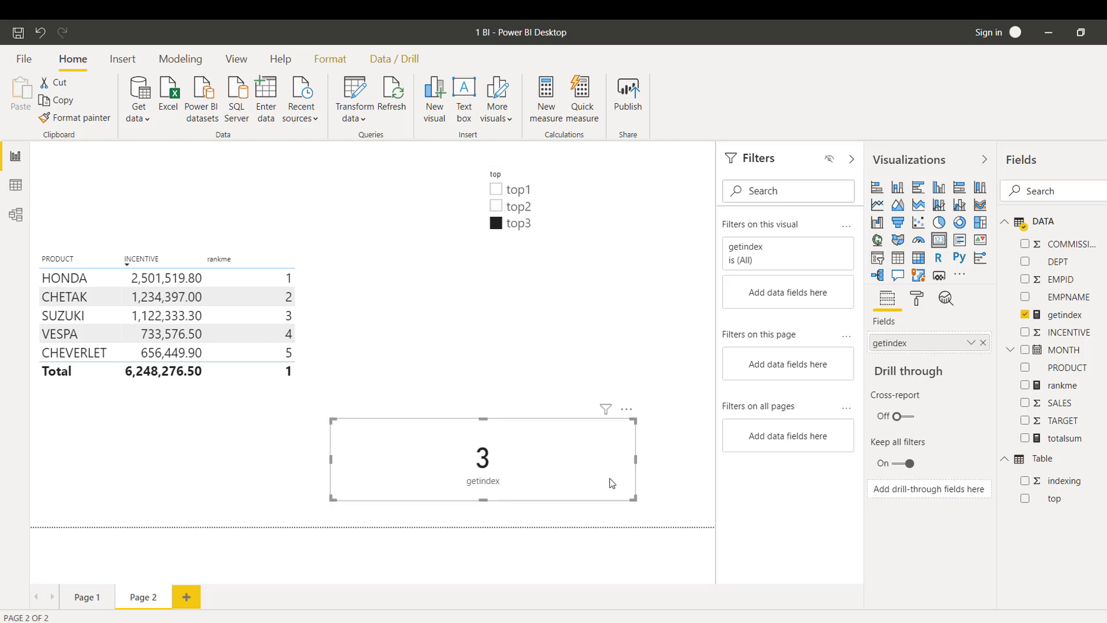
key("ctrl+z")
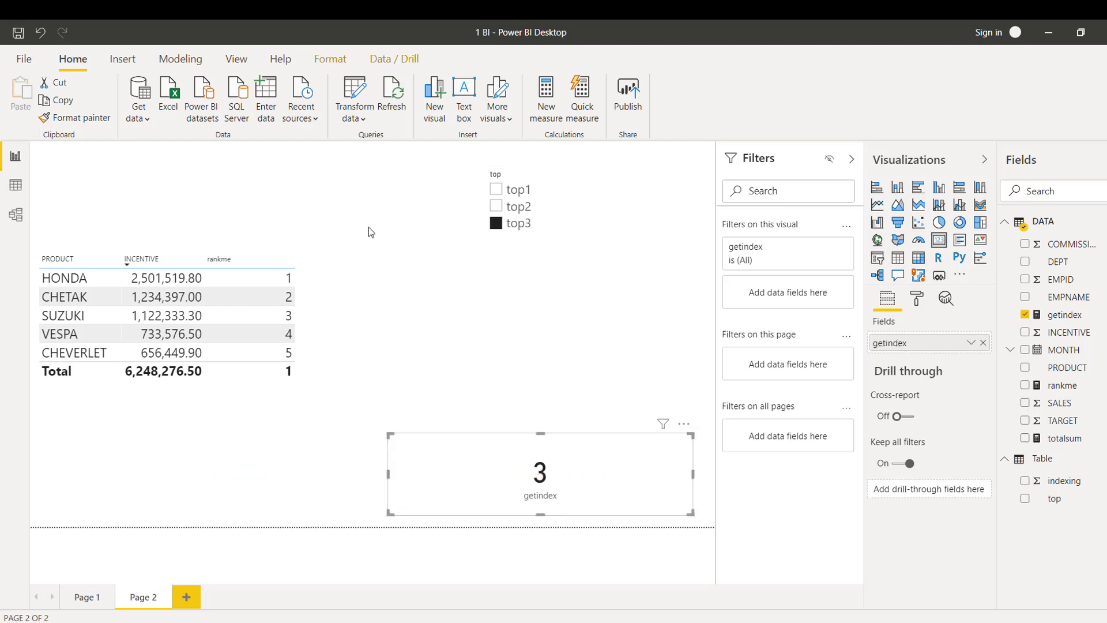
left_click(336, 194)
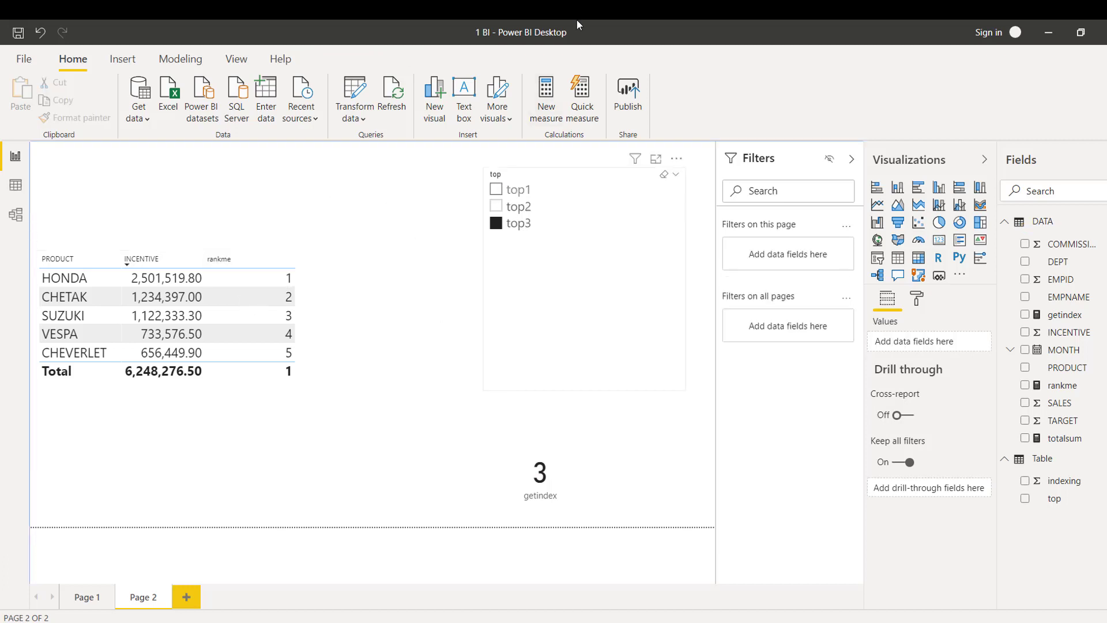
Start another measure in the DATA table with an IF whose logical test begins with SELECTEDVALUE('Table'[indexing])
left_click(544, 95)
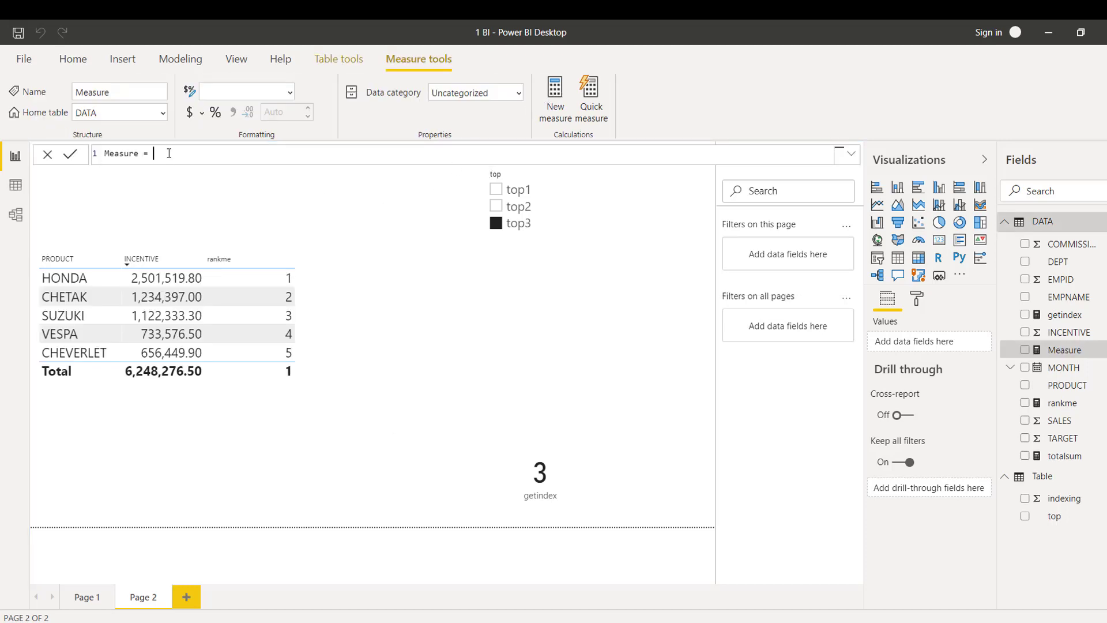
type("if(")
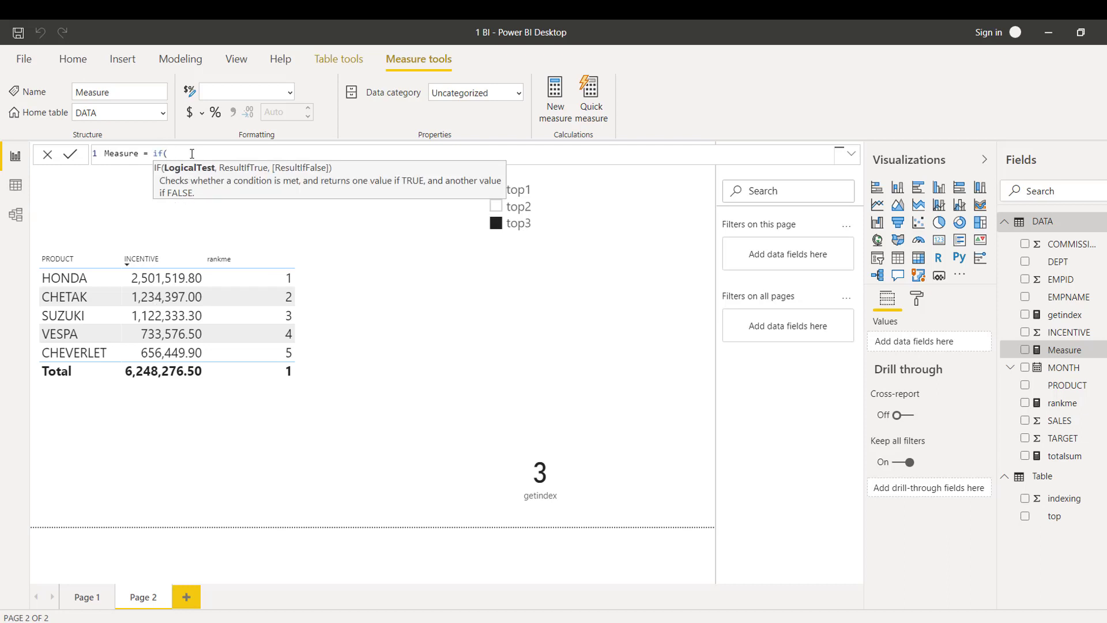
type("selectedvalue")
key("Tab")
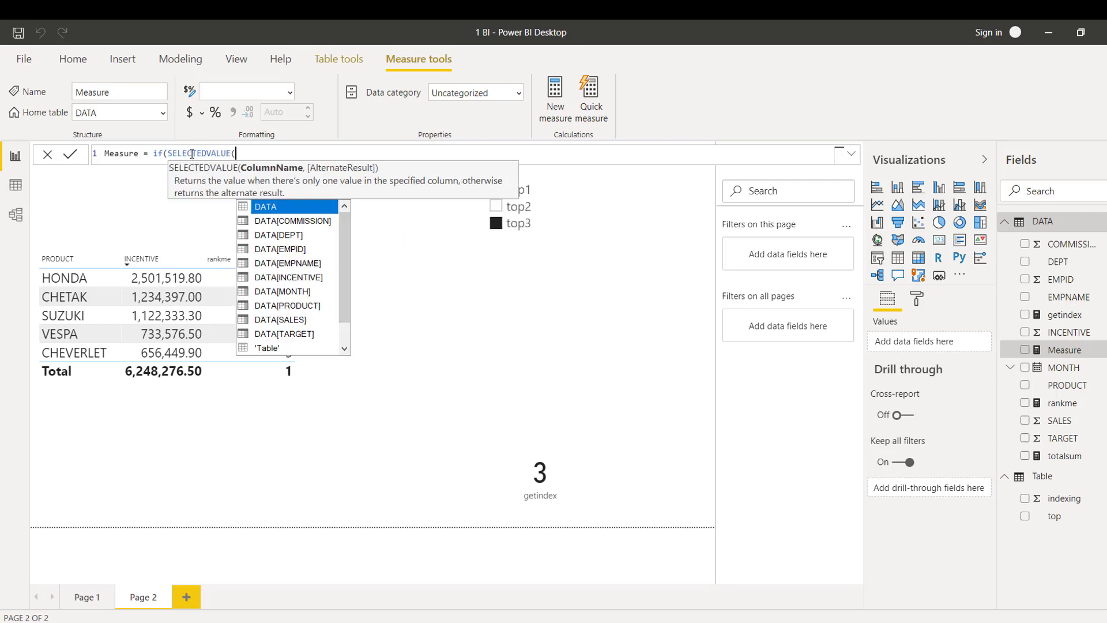
type("t")
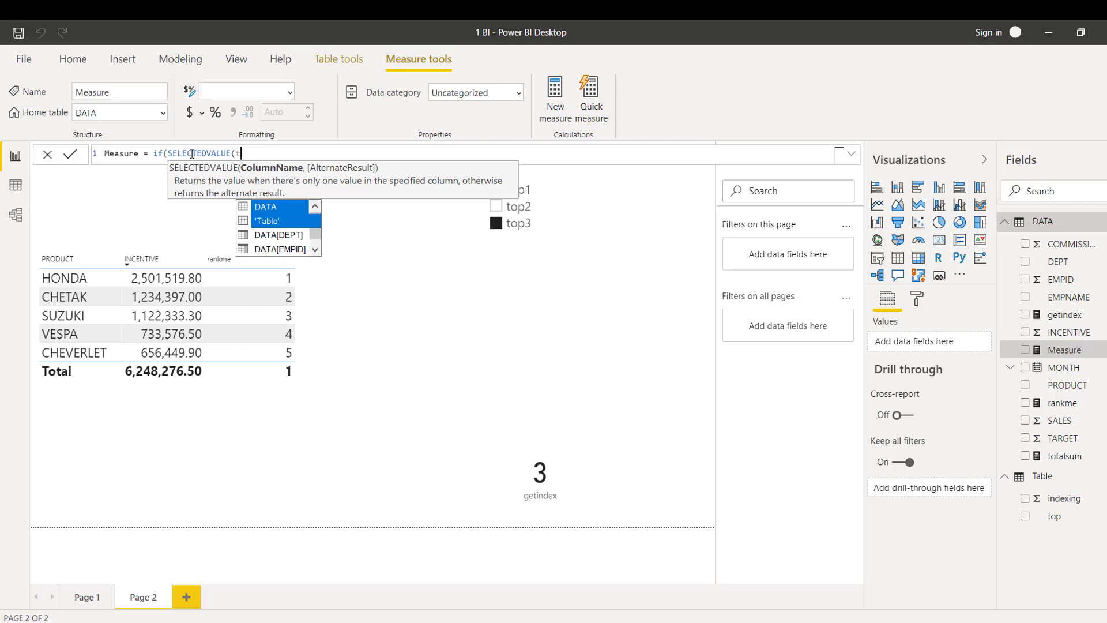
type("ablein")
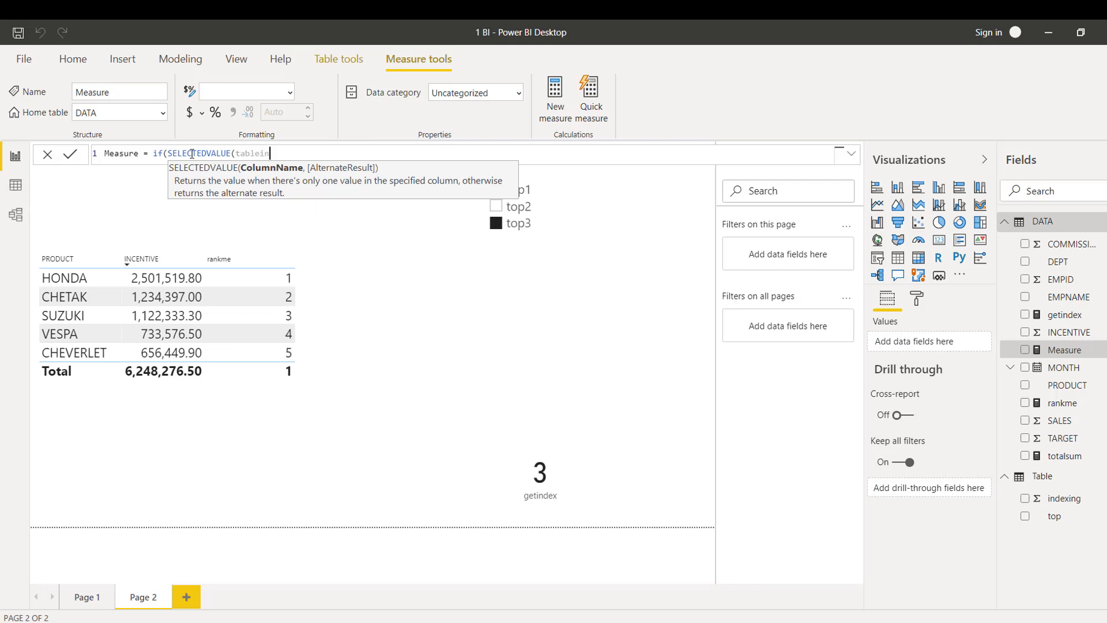
key("BackSpace")
key("BackSpace")
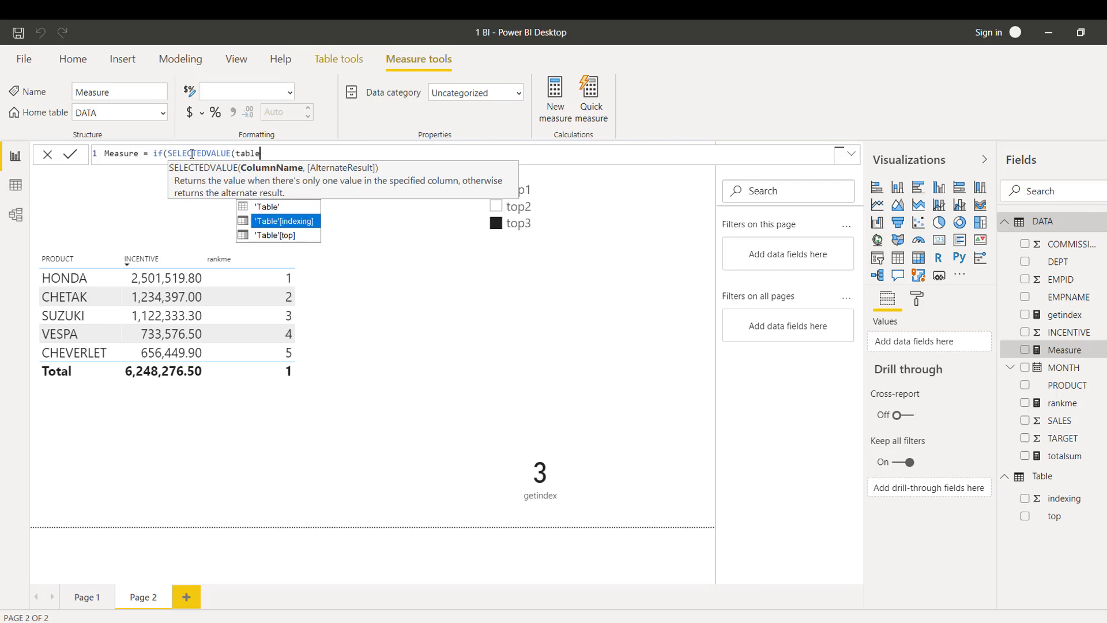
key("Tab")
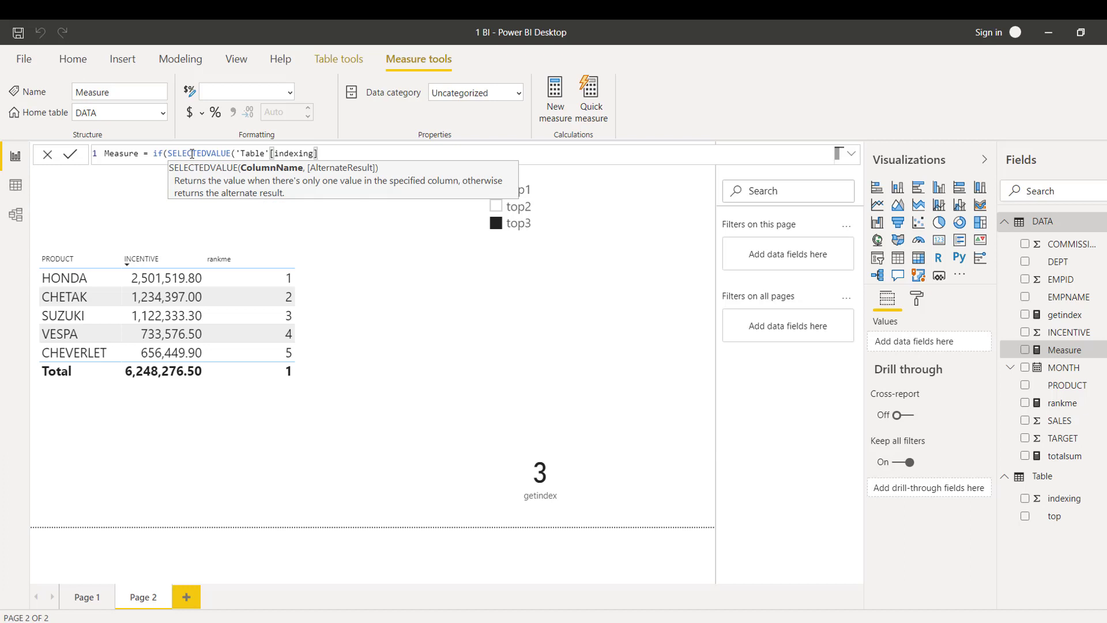
type(")")
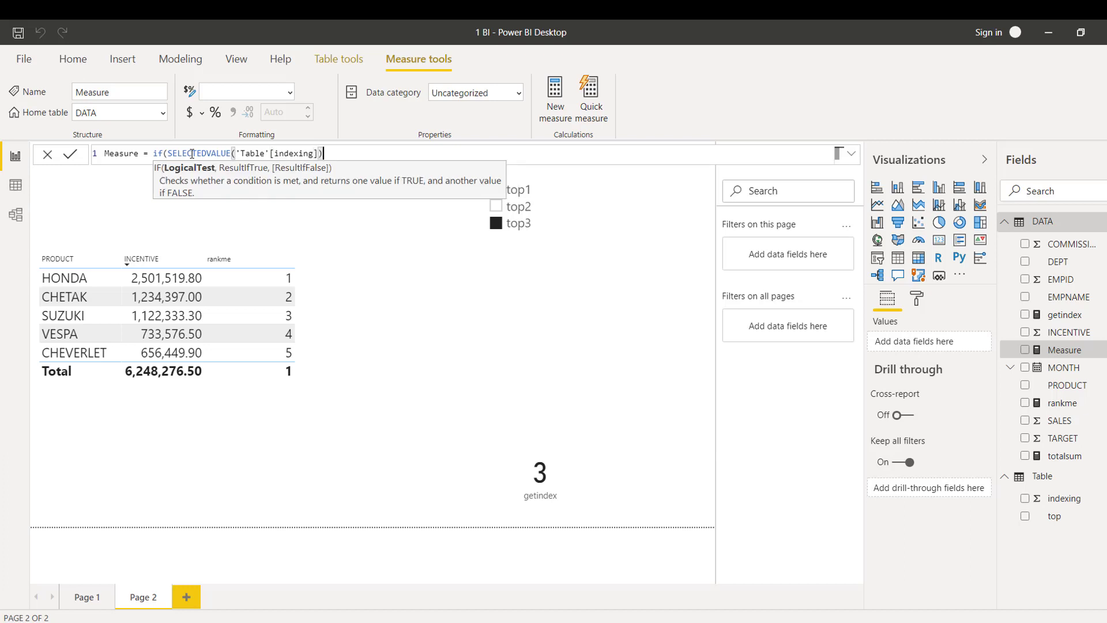
Complete the IF's logical test by comparing the selected index with <=[rankme]
type("<=")
key("Down")
key("Down")
key("Down")
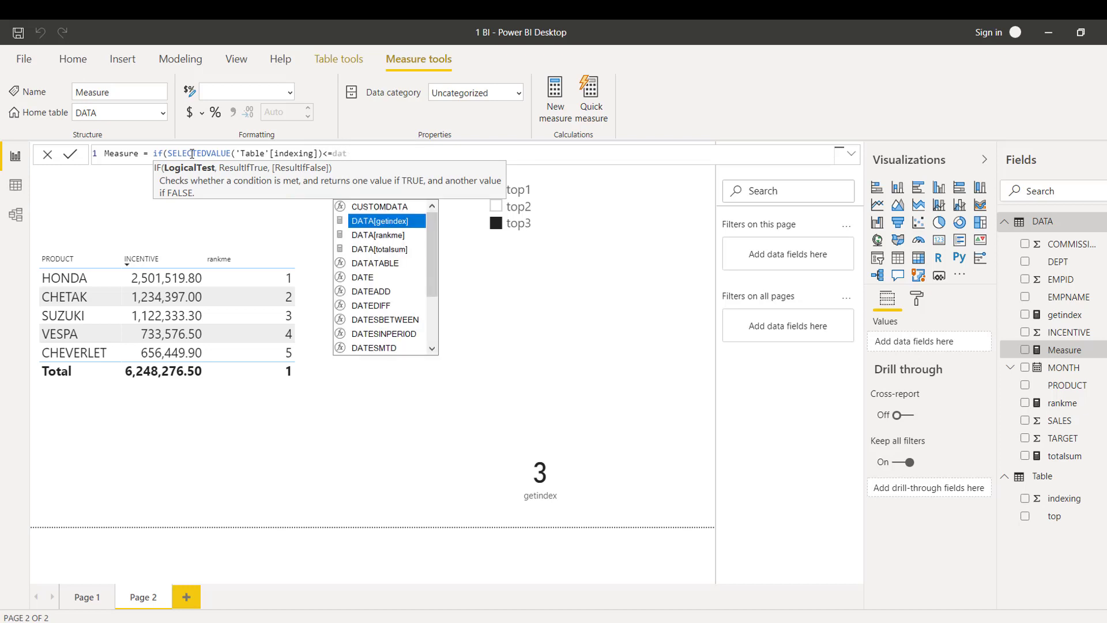
key("Escape")
type("rank")
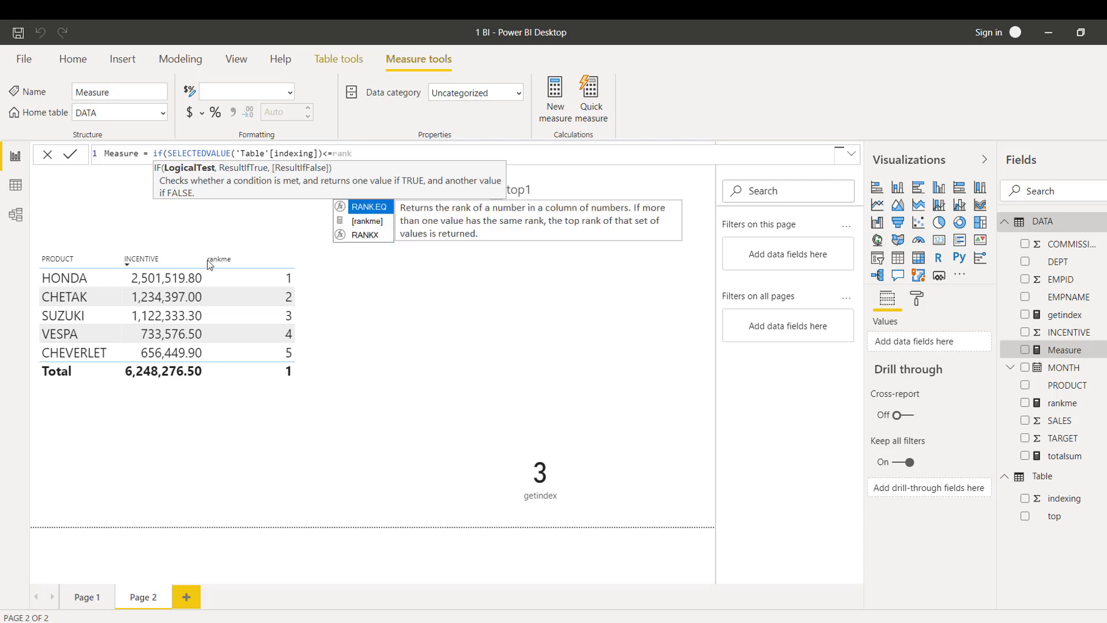
left_click(375, 222)
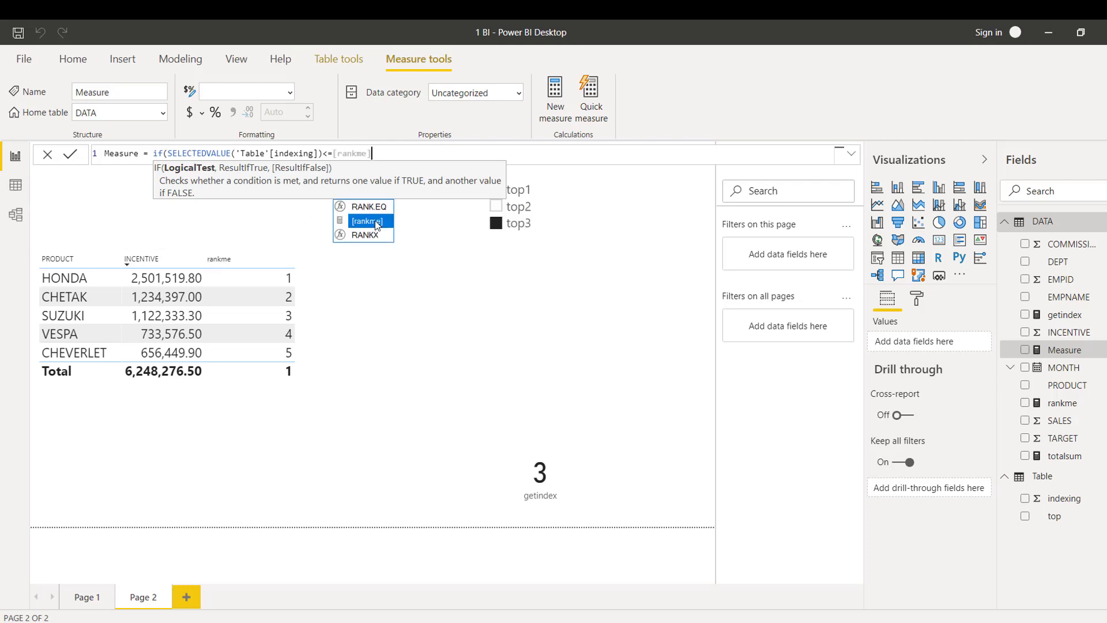
type(",")
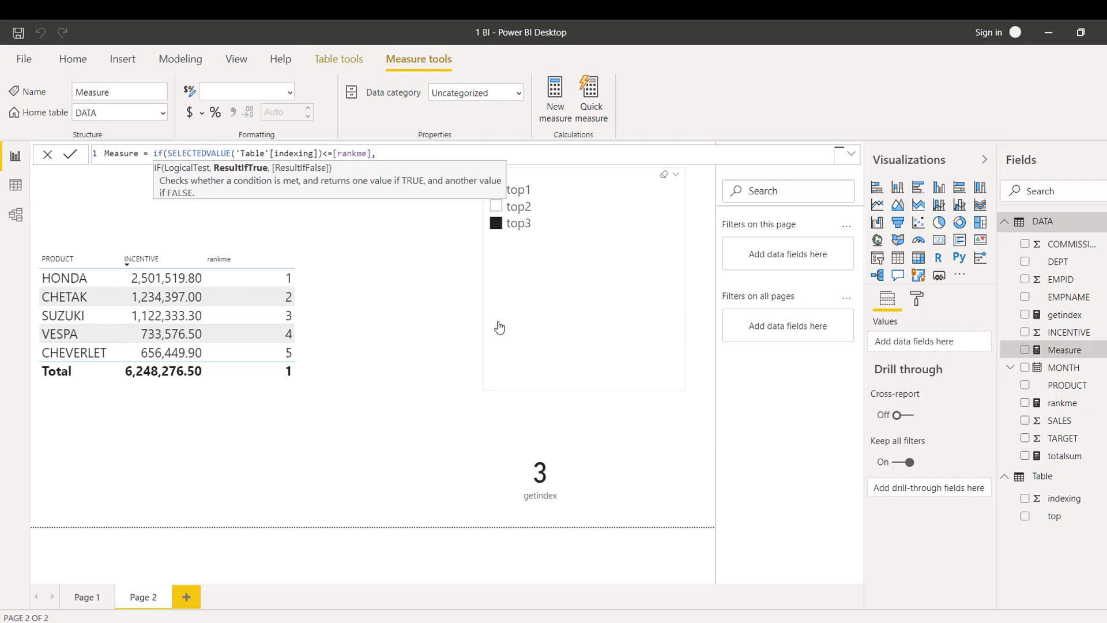
Make the IF return [rankme] when true and BLANK() when false, and close the formula
type("rank")
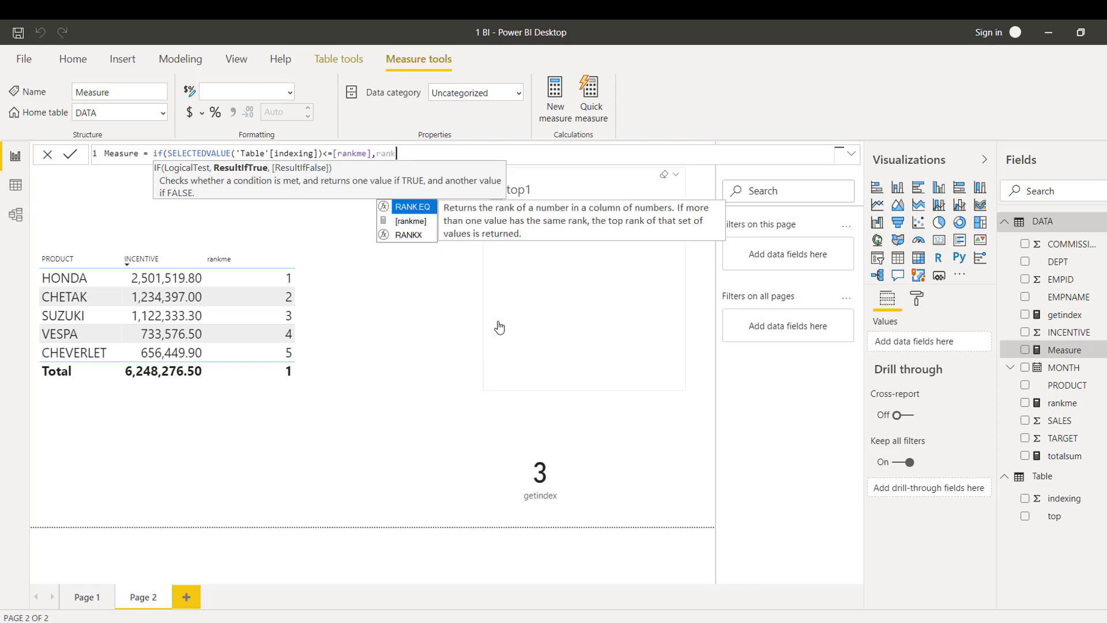
key("Down")
key("Tab")
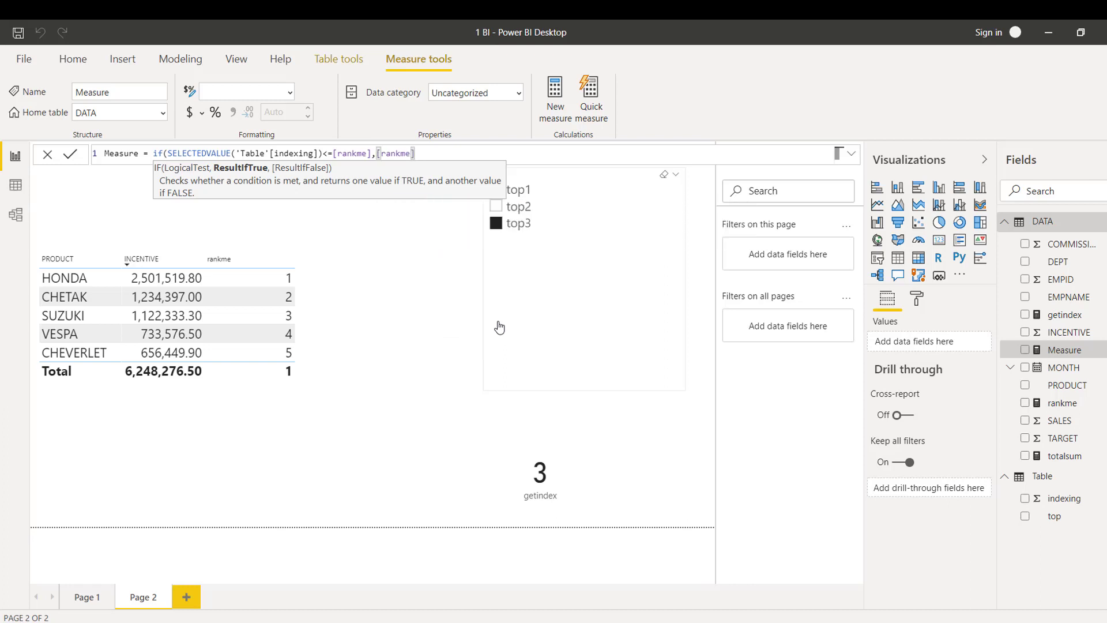
type(",")
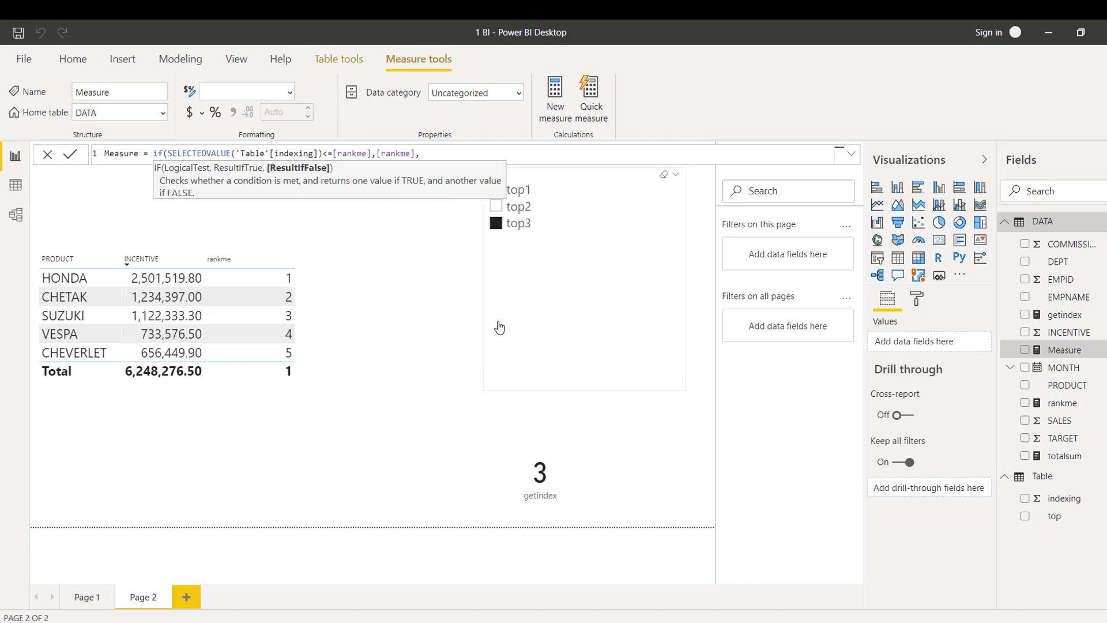
type("blank")
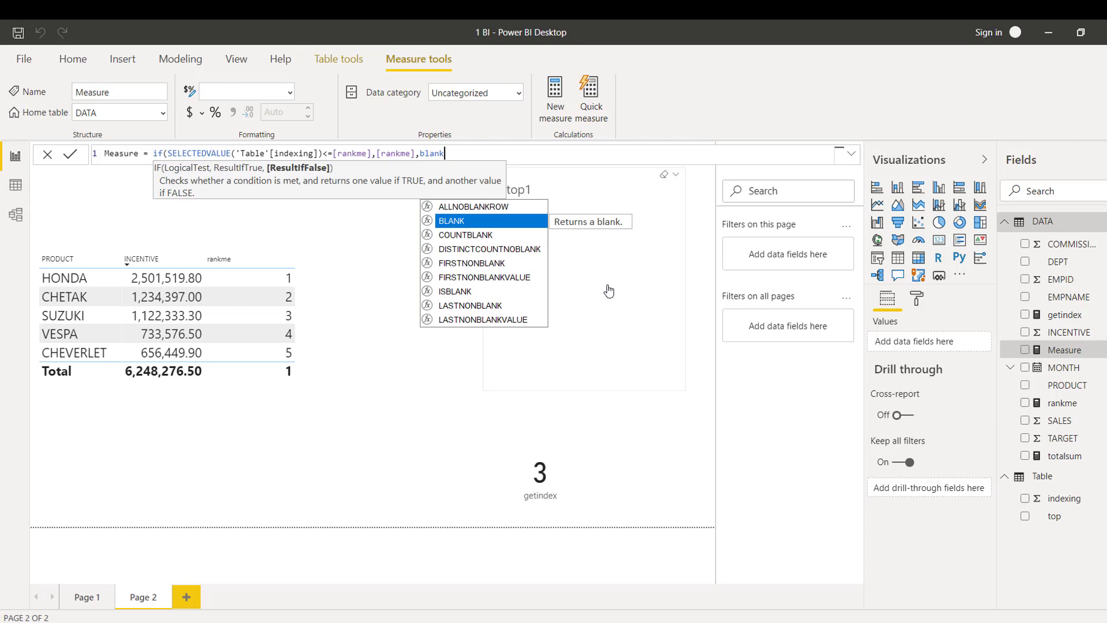
key("Tab")
type(")")
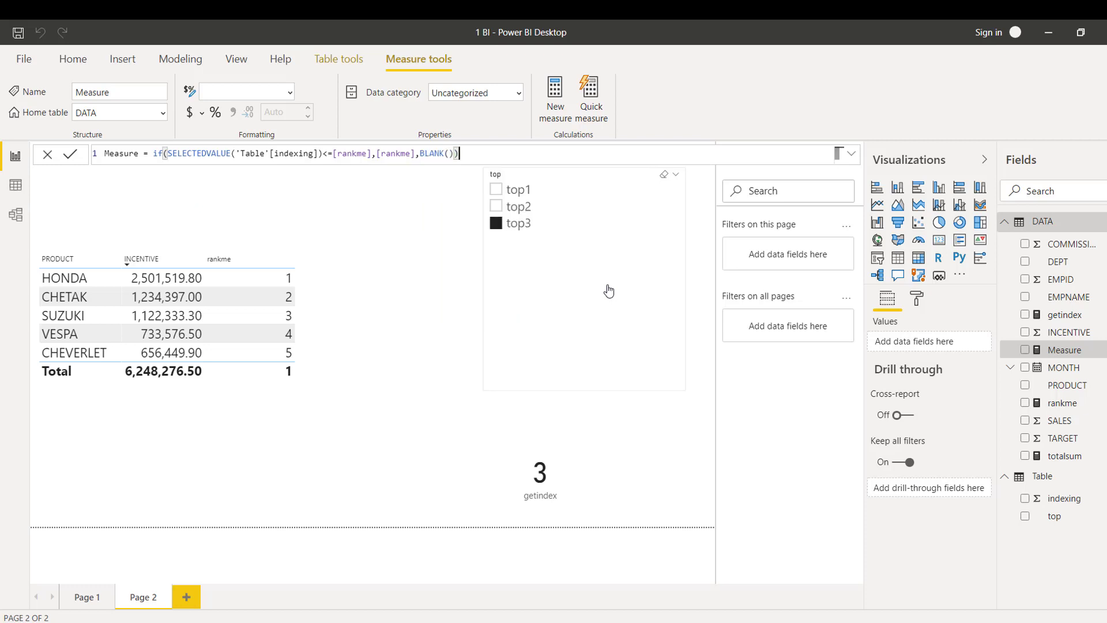
Name the measure findingtopitems and add it as a column to the product ranking table
double_click(120, 153)
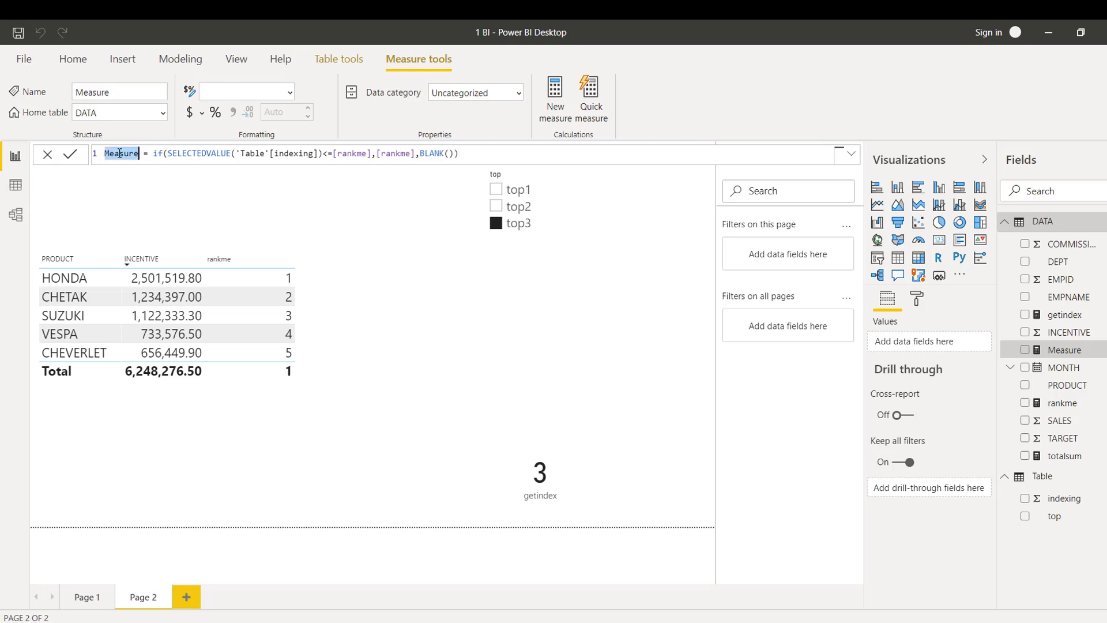
type("fina")
type("ing")
type("top")
type("i")
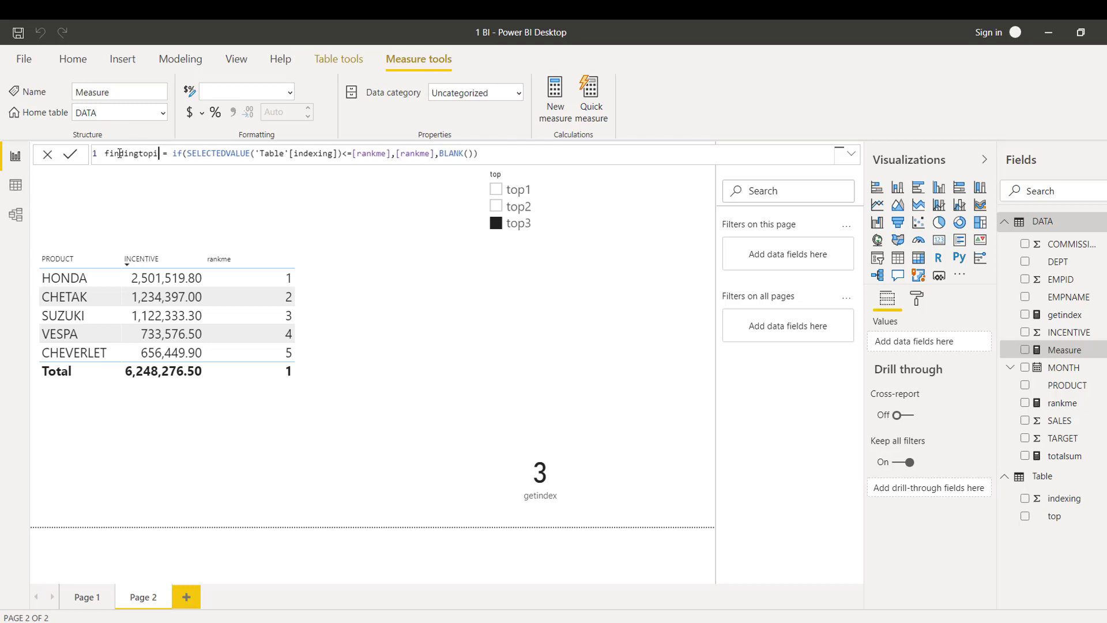
type("tems")
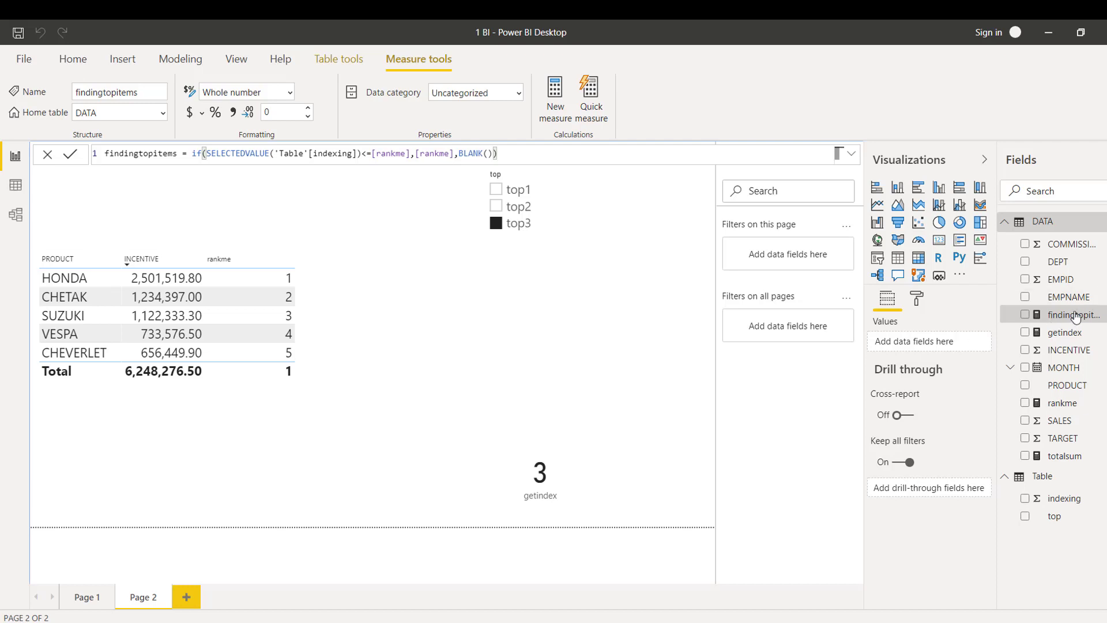
left_click_drag(1076, 319, 317, 324)
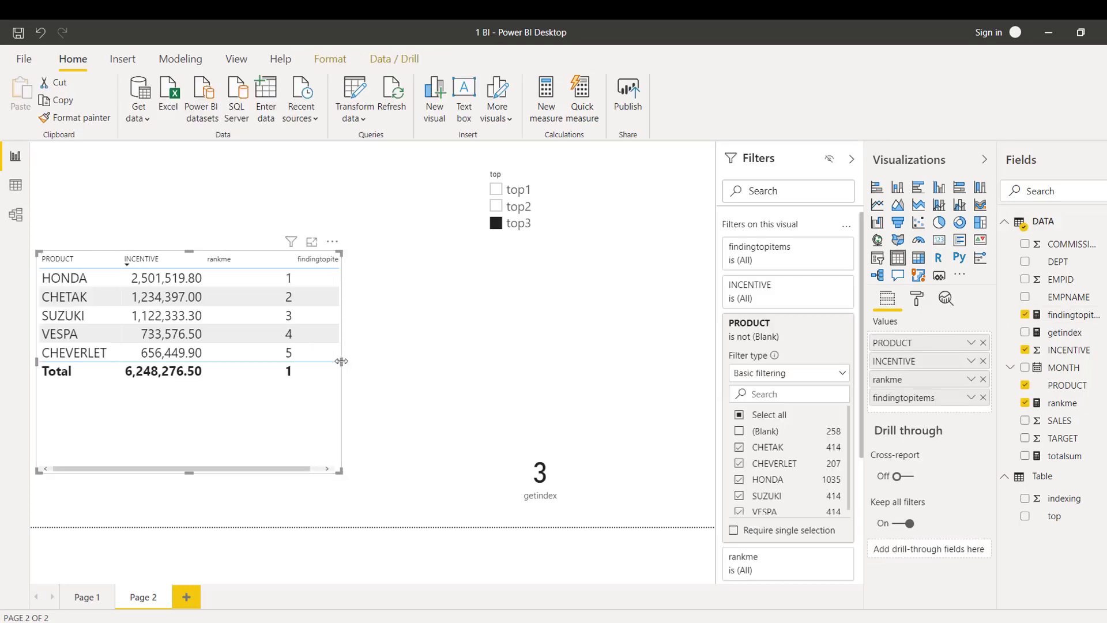
Widen the product ranking table until the findingtopitems column fits, and lower its upper edge slightly
left_click_drag(342, 361, 466, 373)
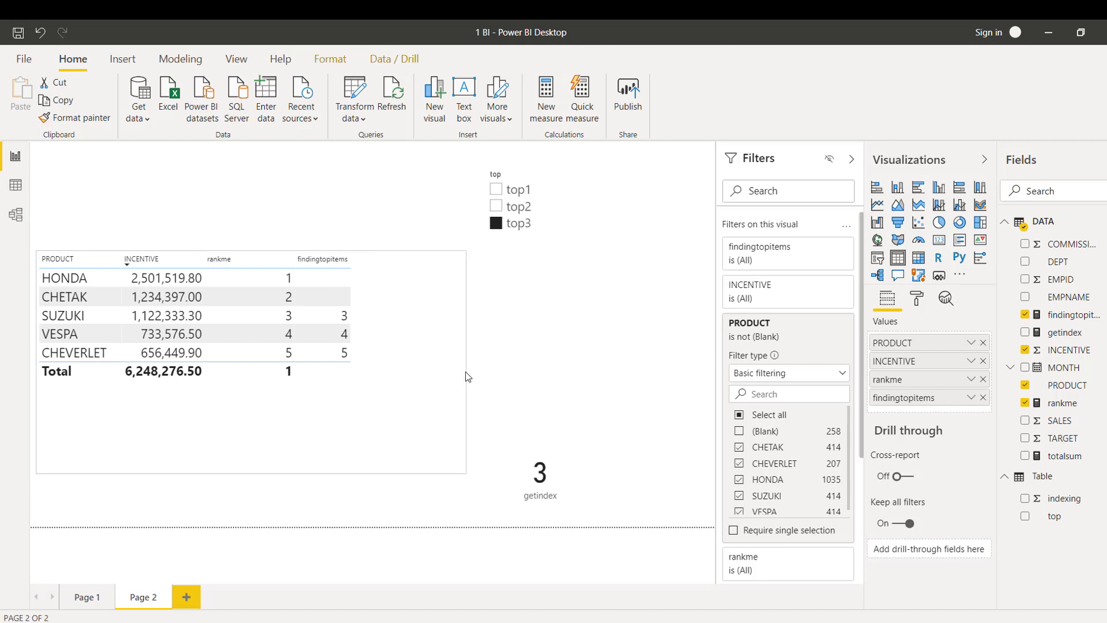
left_click(344, 316)
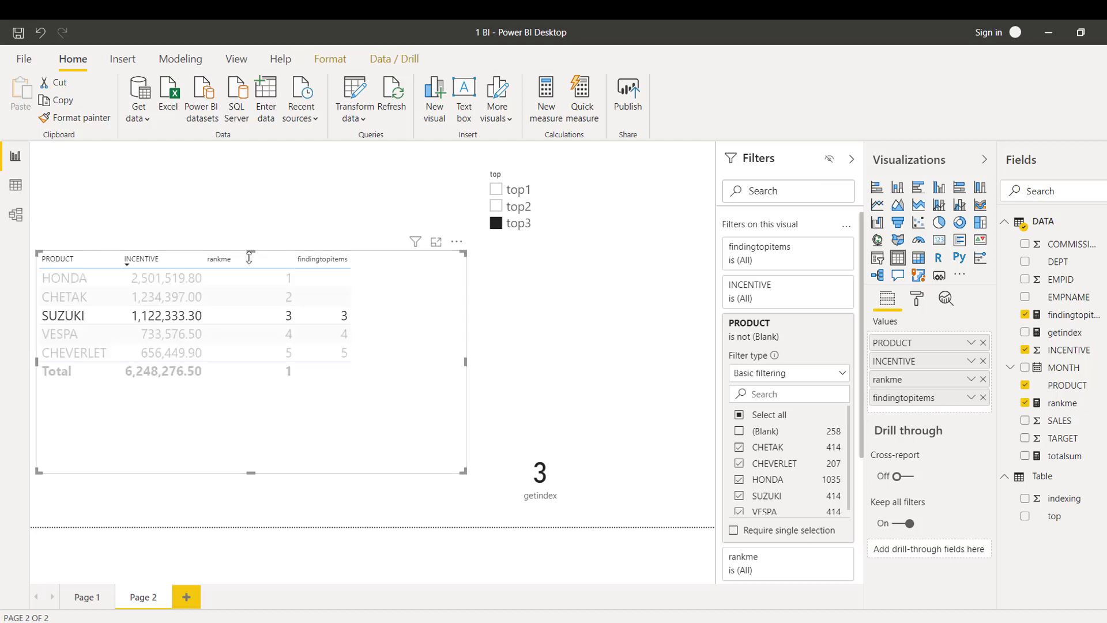
left_click_drag(251, 255, 250, 269)
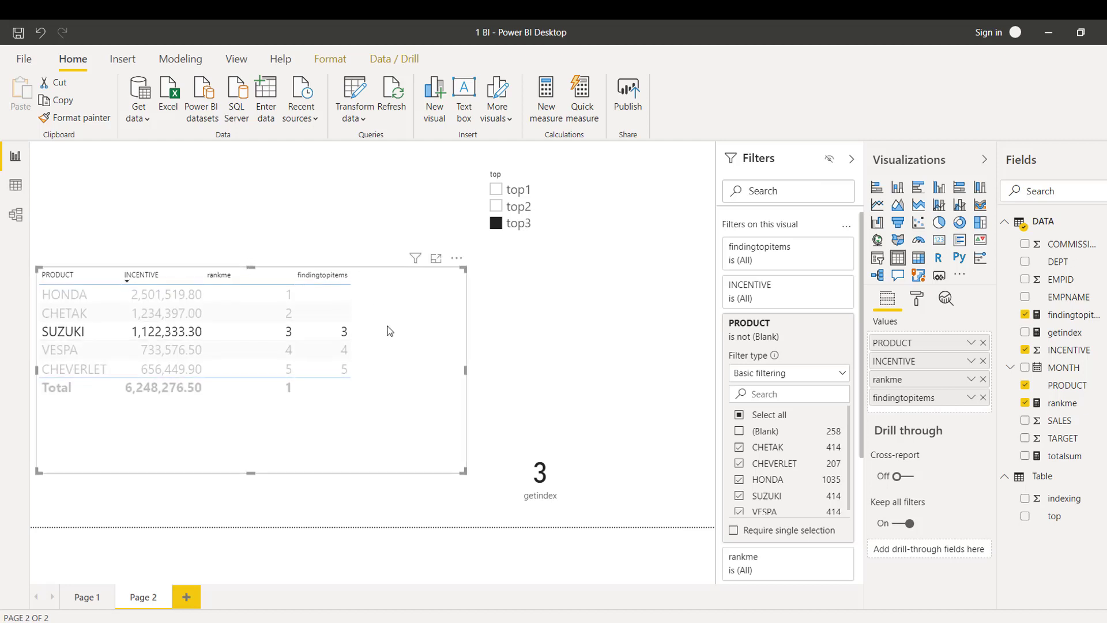
left_click(292, 337)
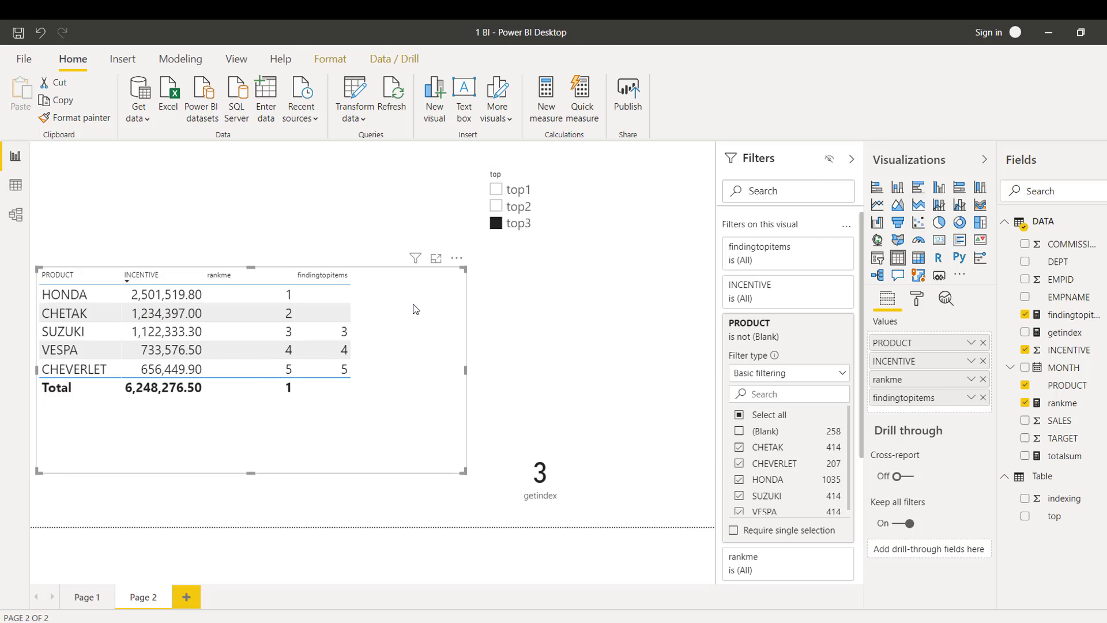
Change the comparison in the findingtopitems measure's IF test to >=, so the selected index is compared with >=[rankme]
left_click(1073, 315)
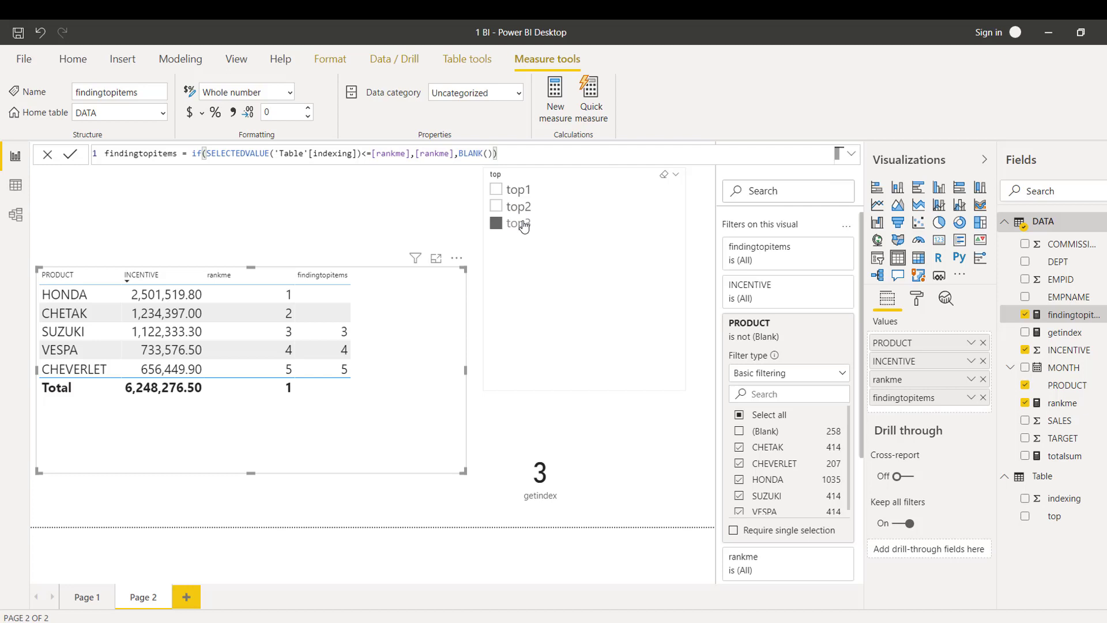
left_click(367, 153)
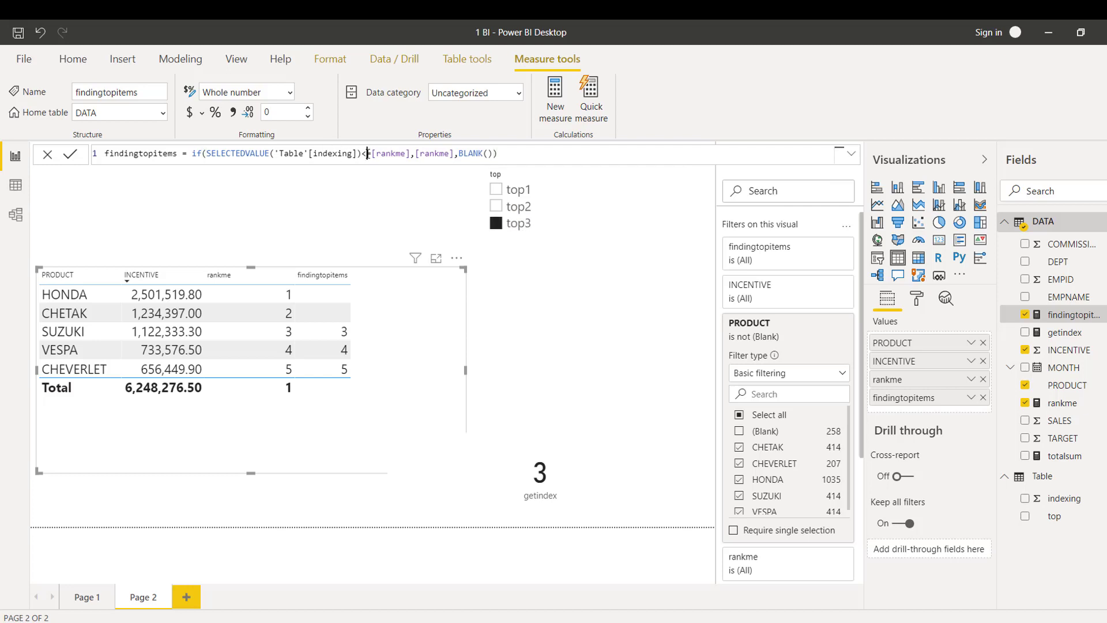
key("BackSpace")
type(">")
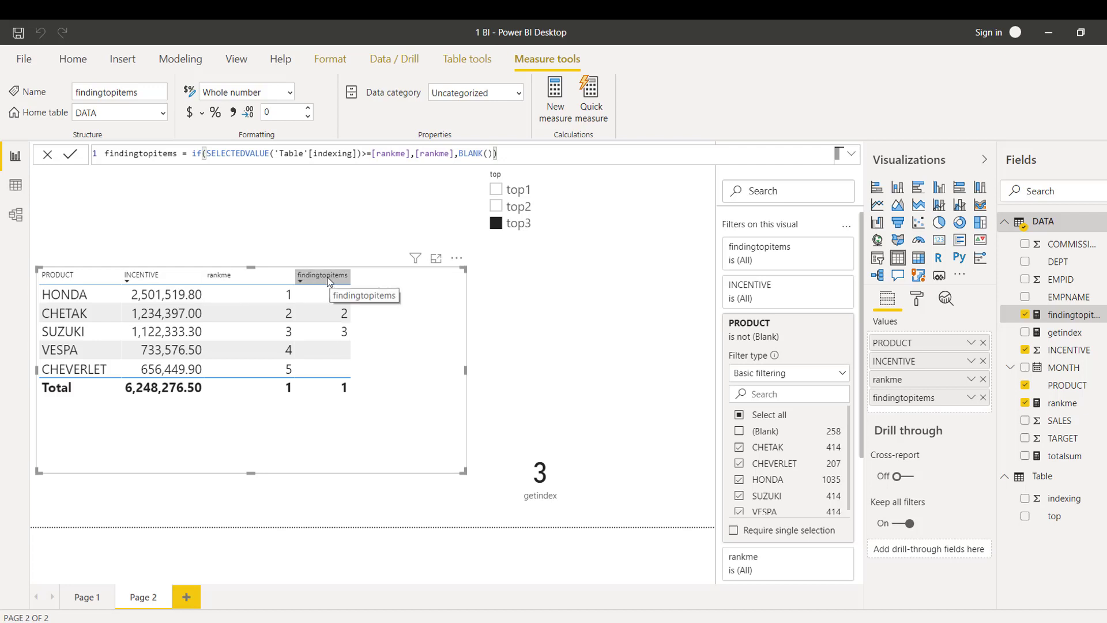
Remove the rankme column from the product ranking table
left_click(983, 379)
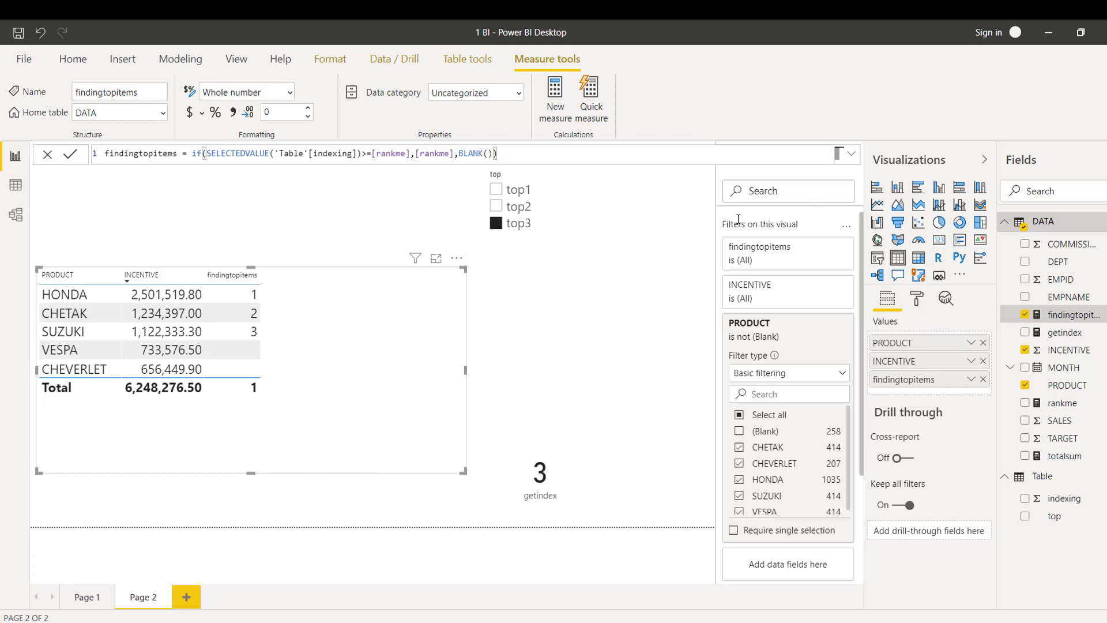
mouse_move(761, 338)
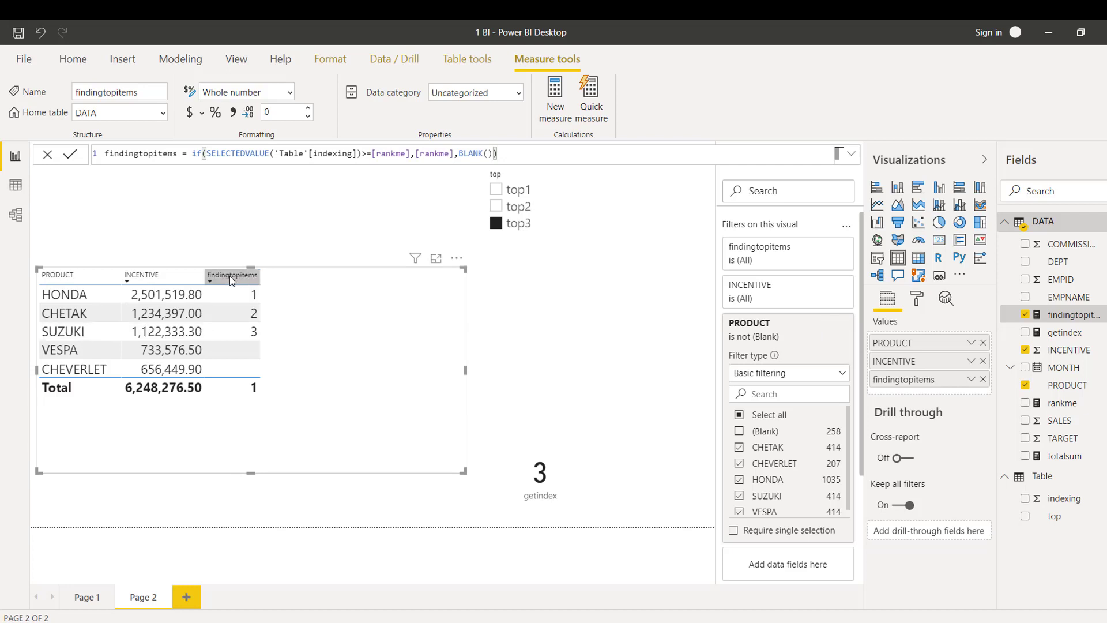
left_click(245, 360)
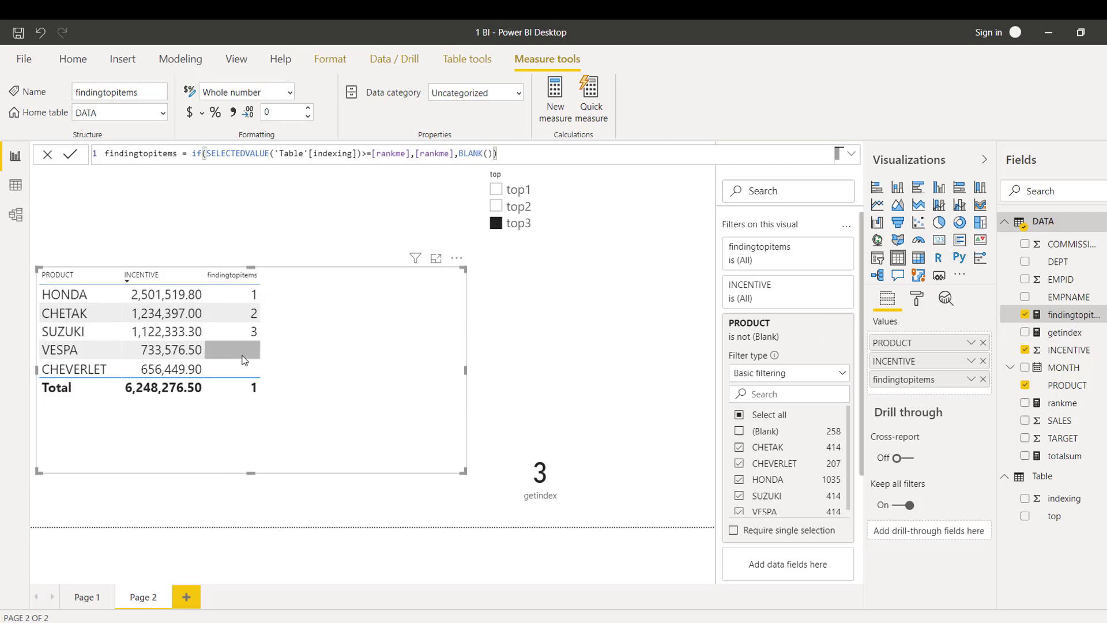
left_click(84, 353)
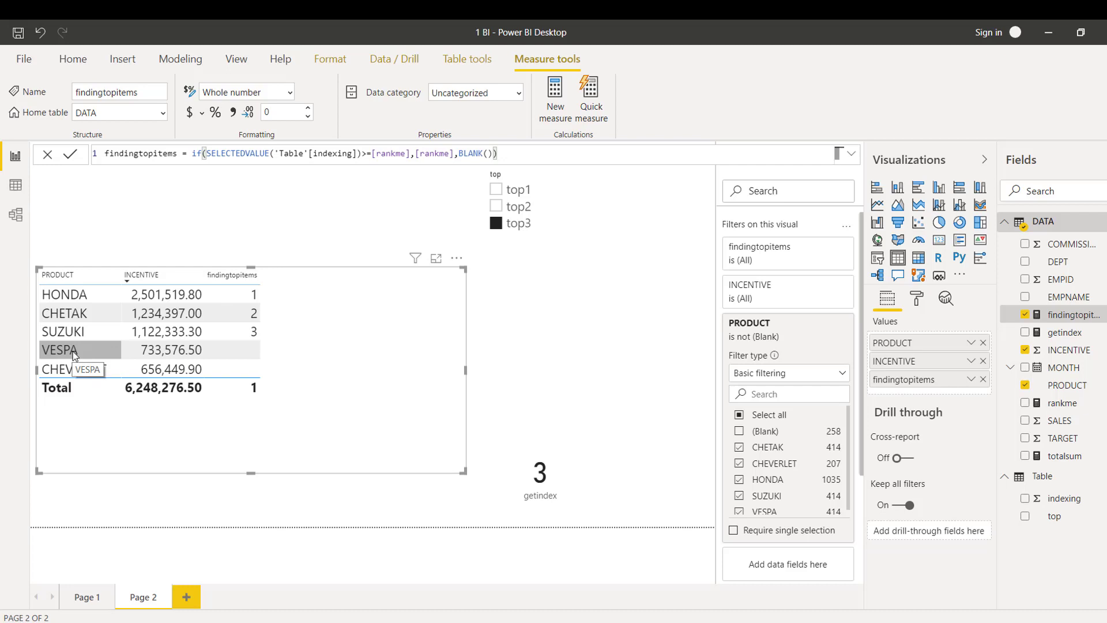
left_click(73, 351)
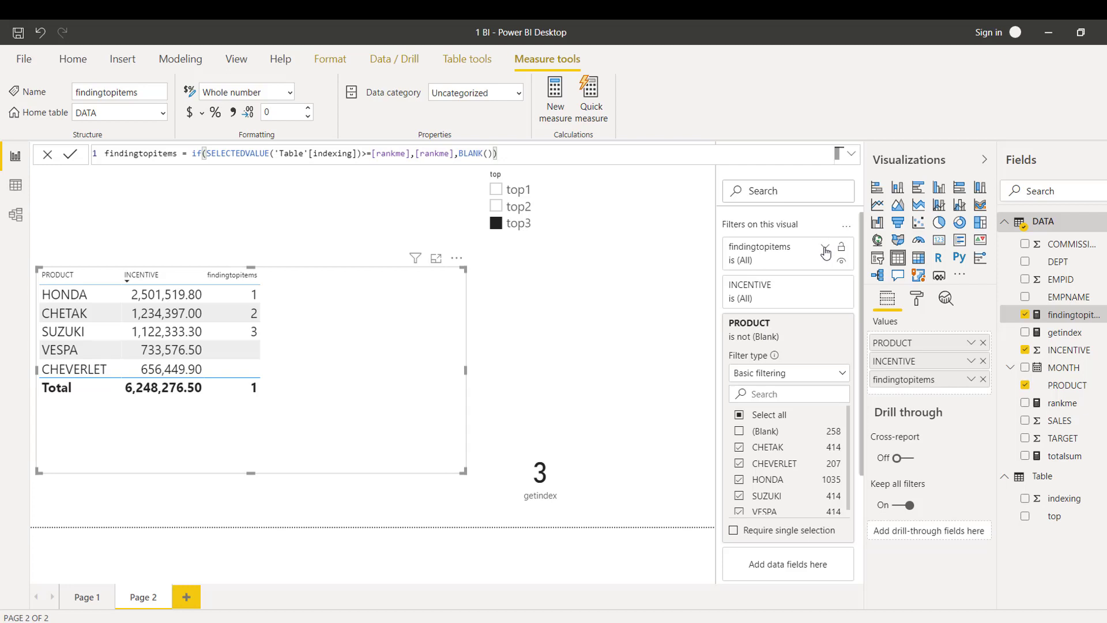
Filter the product table to show only items where findingtopitems is not blank, and apply the filter
left_click(825, 249)
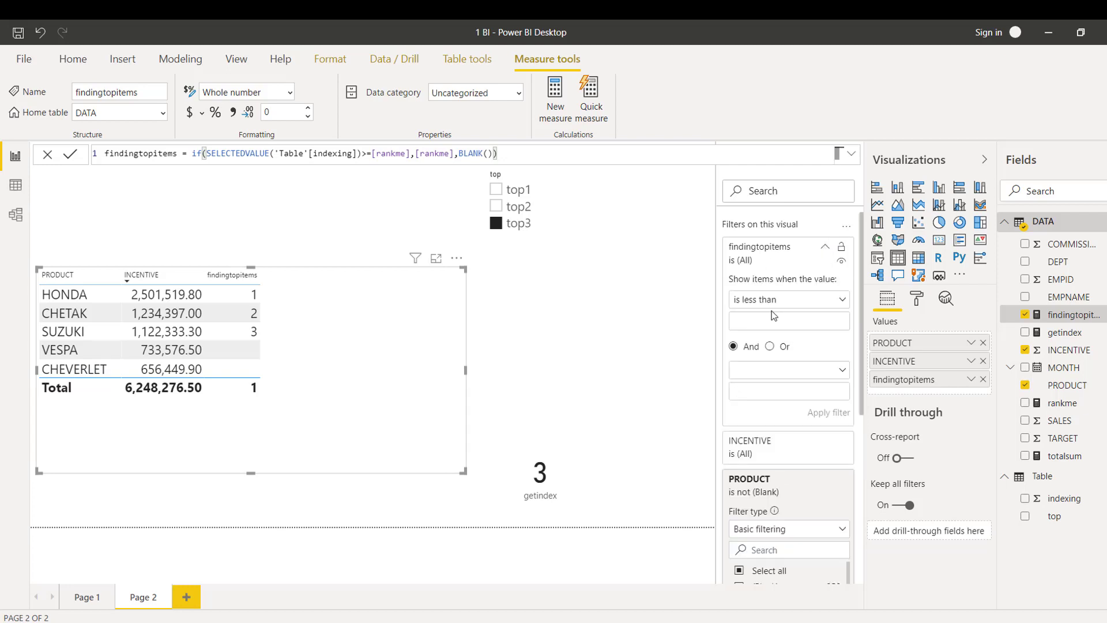
left_click(843, 300)
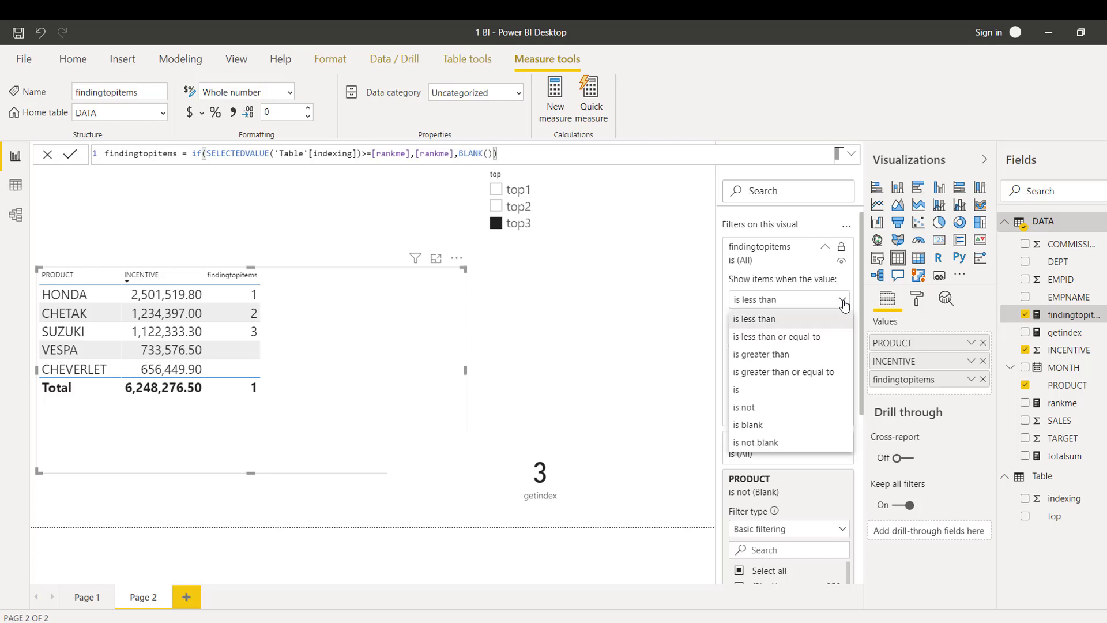
left_click(756, 443)
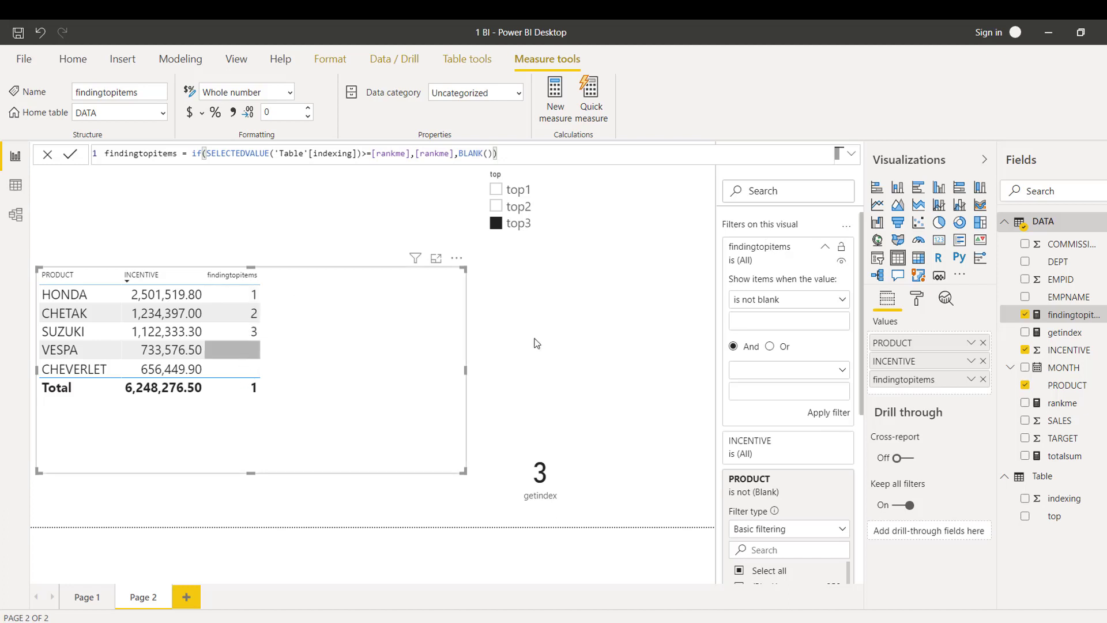
left_click(828, 413)
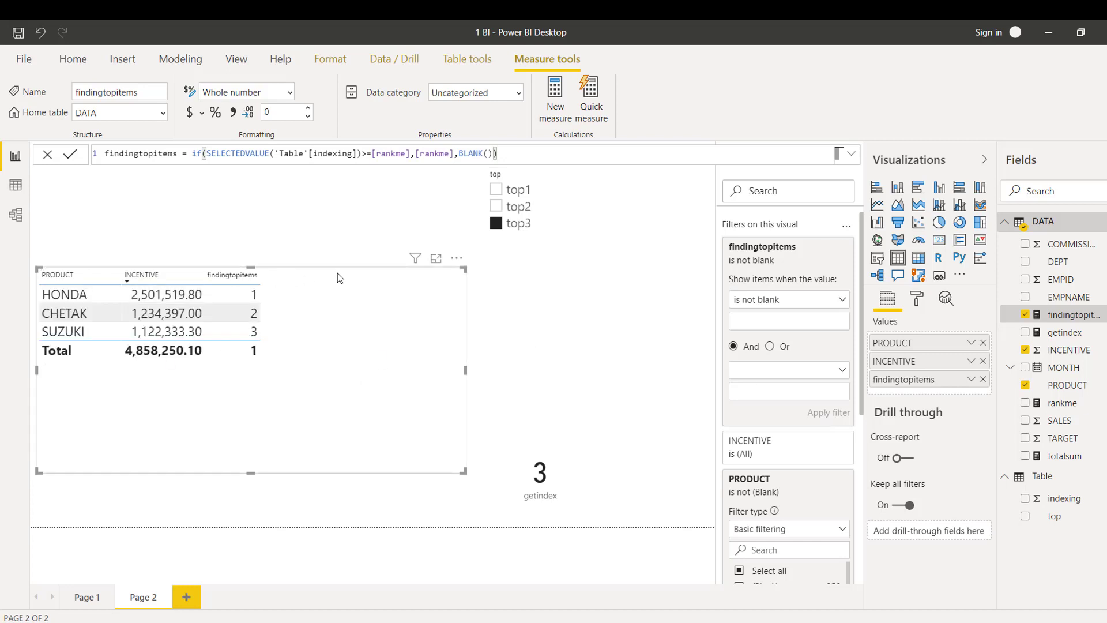
Reposition the product table slightly on the page and narrow it to leave space beside the slicer
left_click_drag(458, 257, 485, 248)
left_click_drag(492, 365, 401, 362)
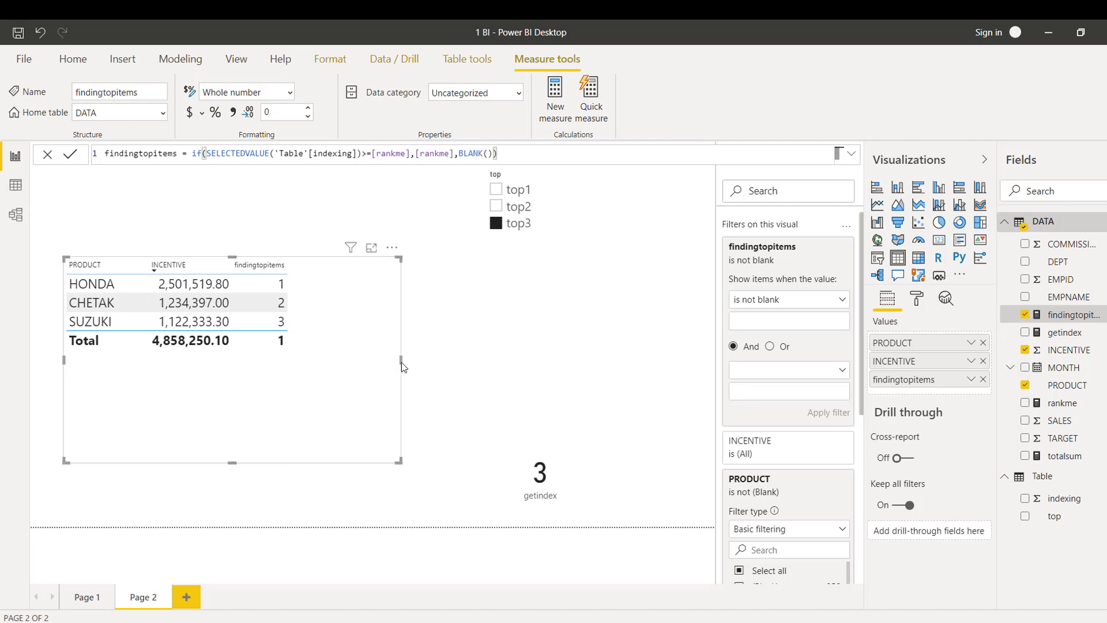
Test the slicer's effect on the product table by selecting top1, top2 and top3 in turn
left_click(499, 193)
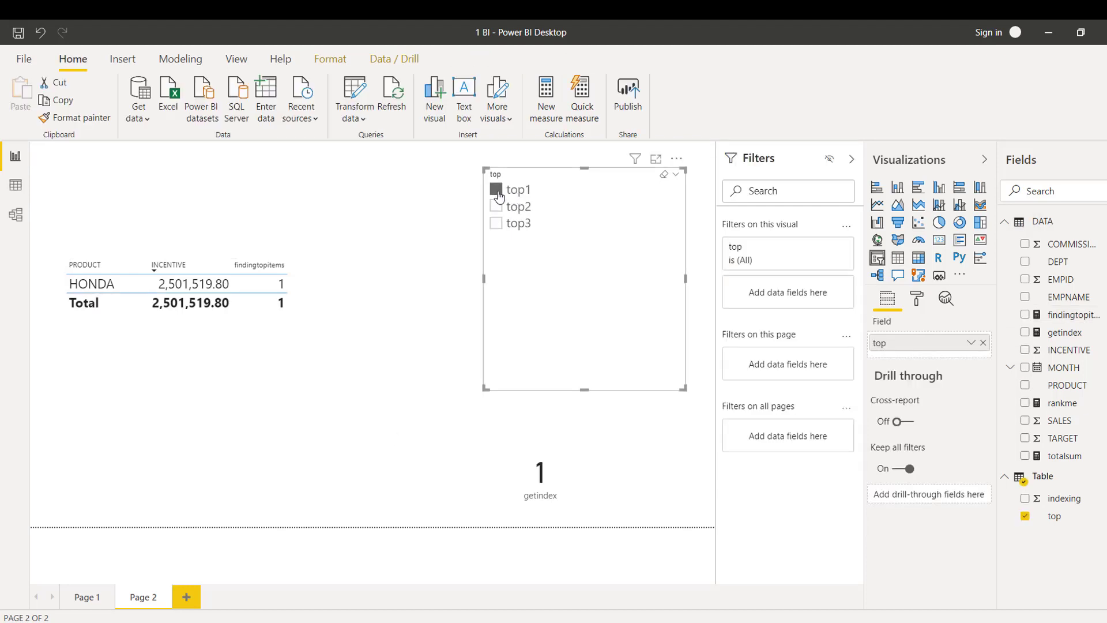
left_click(498, 213)
left_click(496, 230)
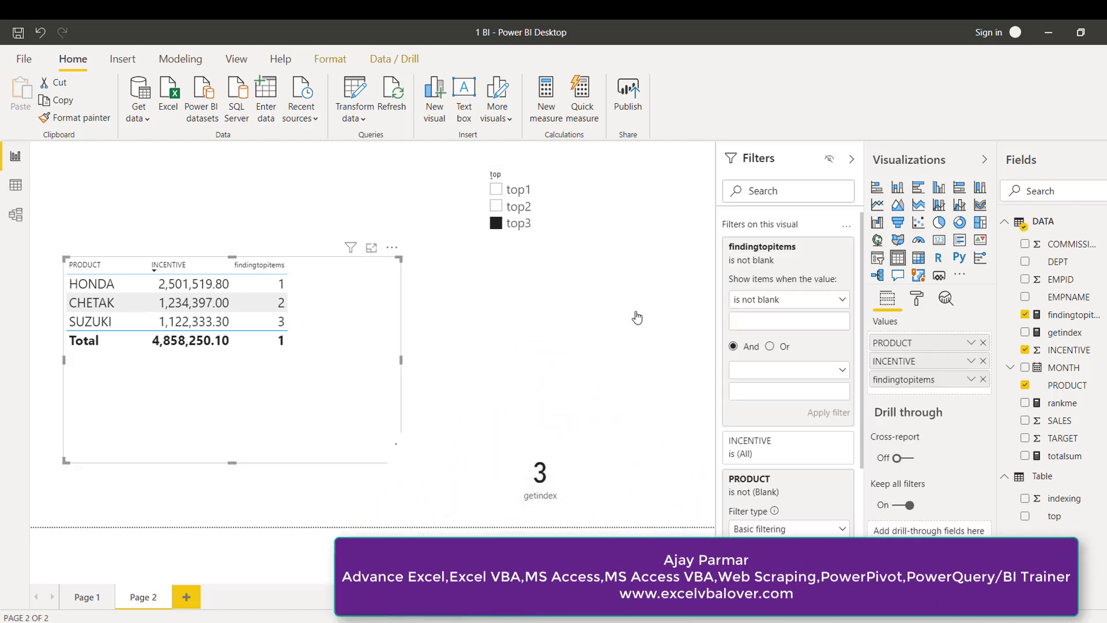
Remove the findingtopitems column from the product table and recheck the slicer with top1 and top2
left_click(983, 380)
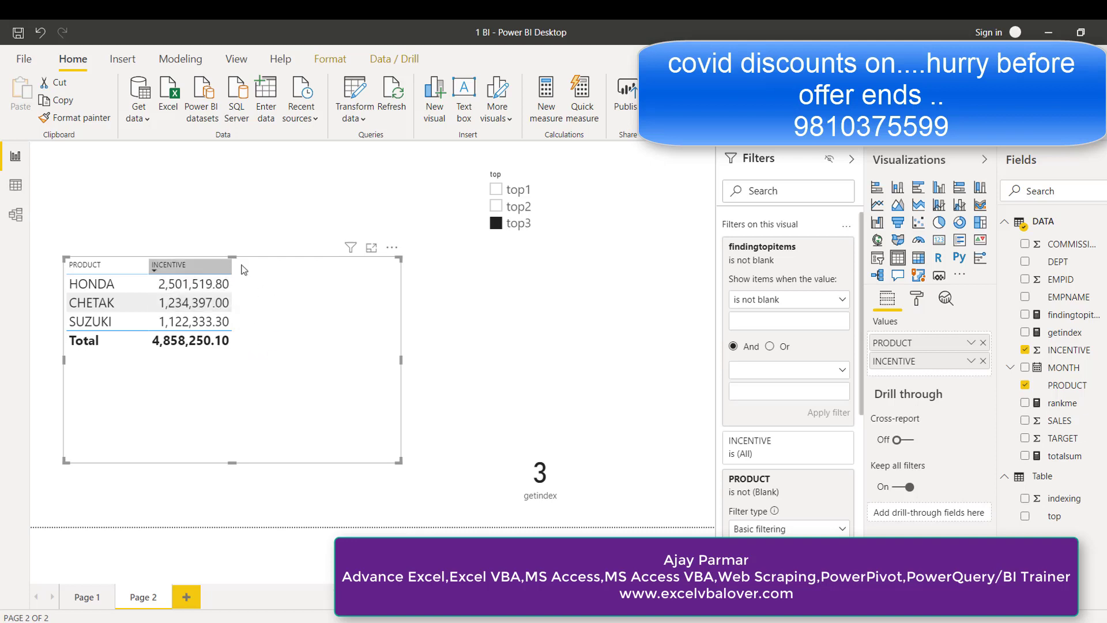
left_click(511, 194)
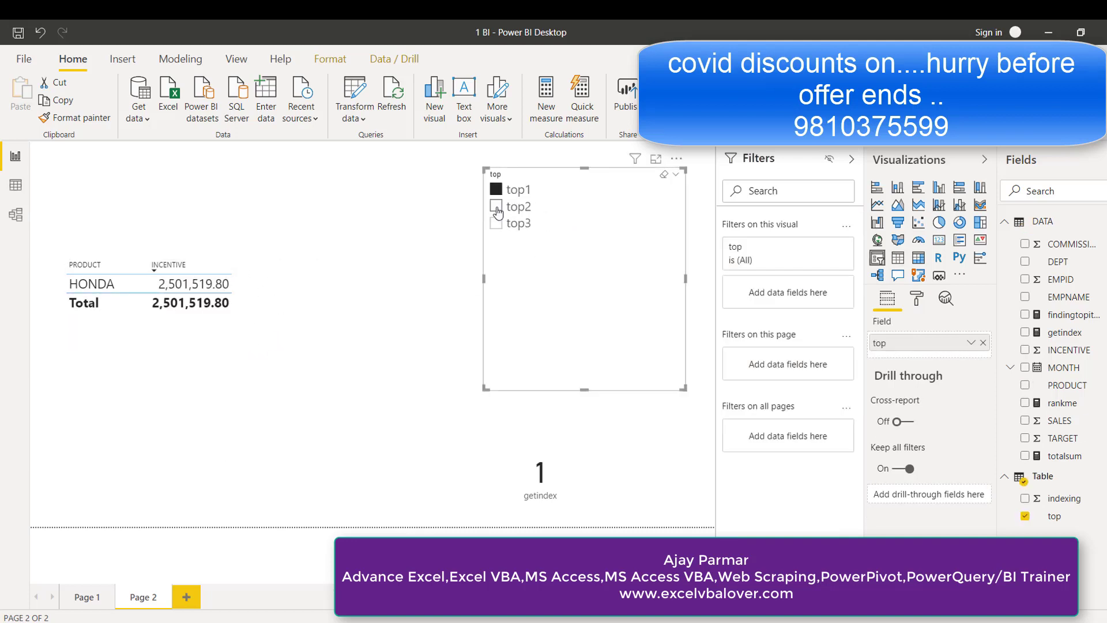
left_click(497, 209)
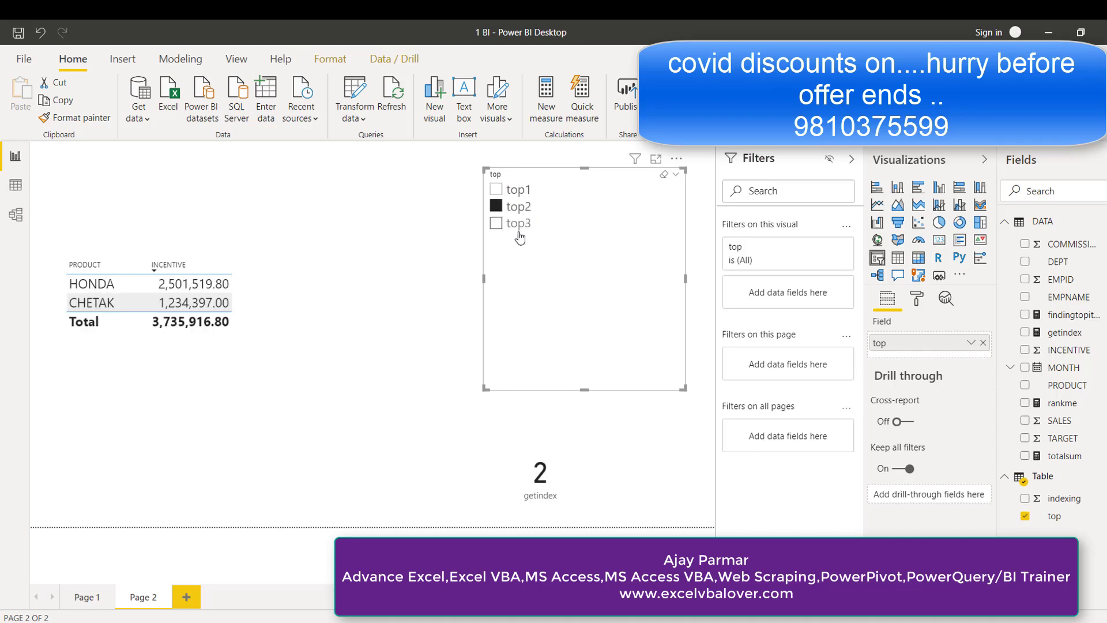